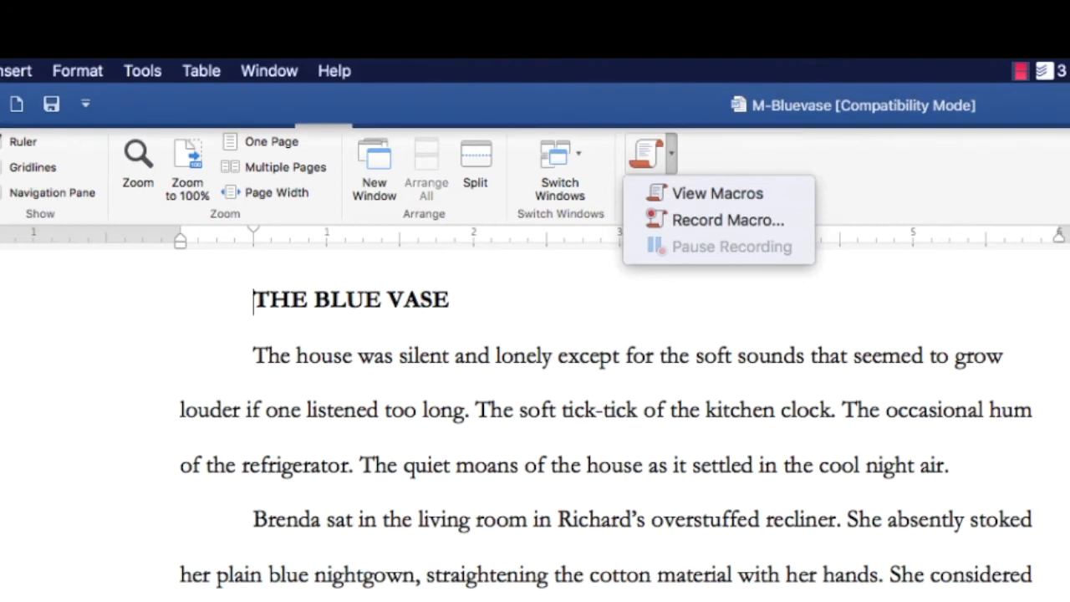
Try to create a macro named "needless words" in the Normal (Global Template).
{"action": "left_click", "coordinate": [152, 73]}
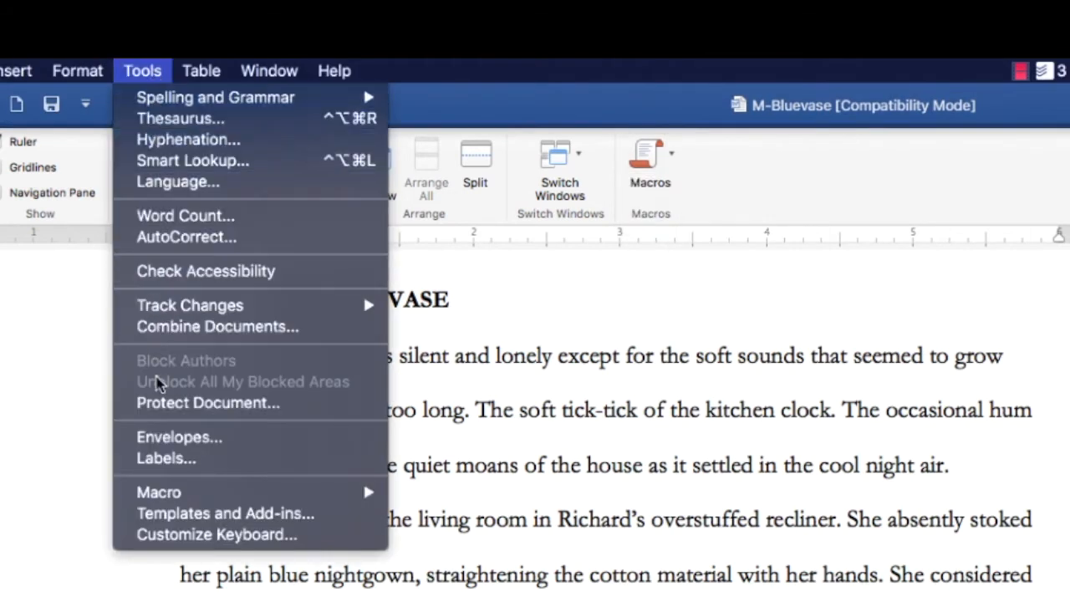
{"action": "mouse_move", "coordinate": [163, 492]}
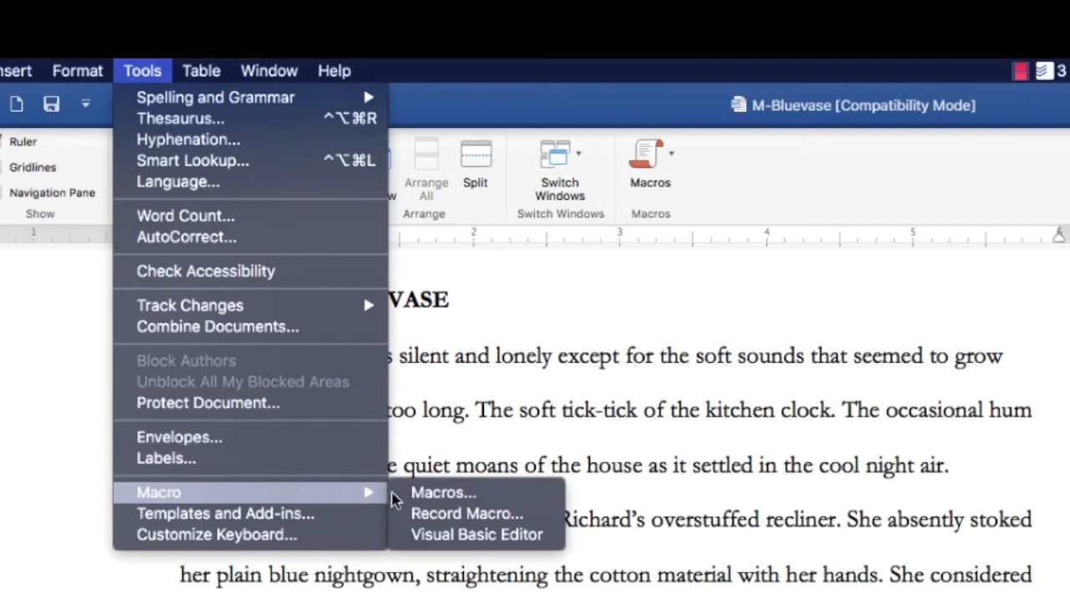
{"action": "left_click", "coordinate": [424, 495]}
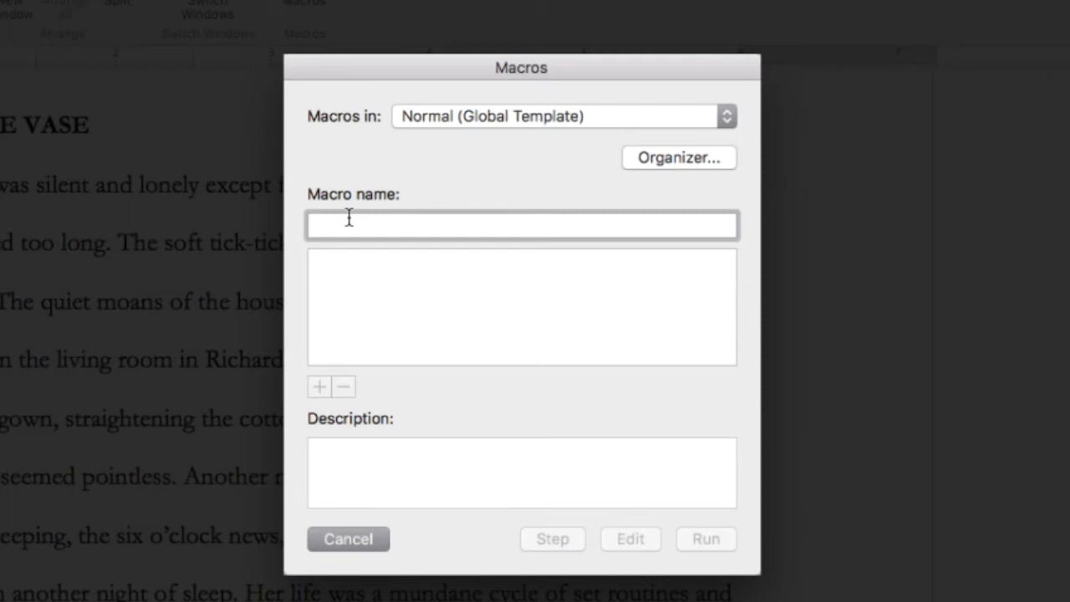
{"action": "type", "text": "n"}
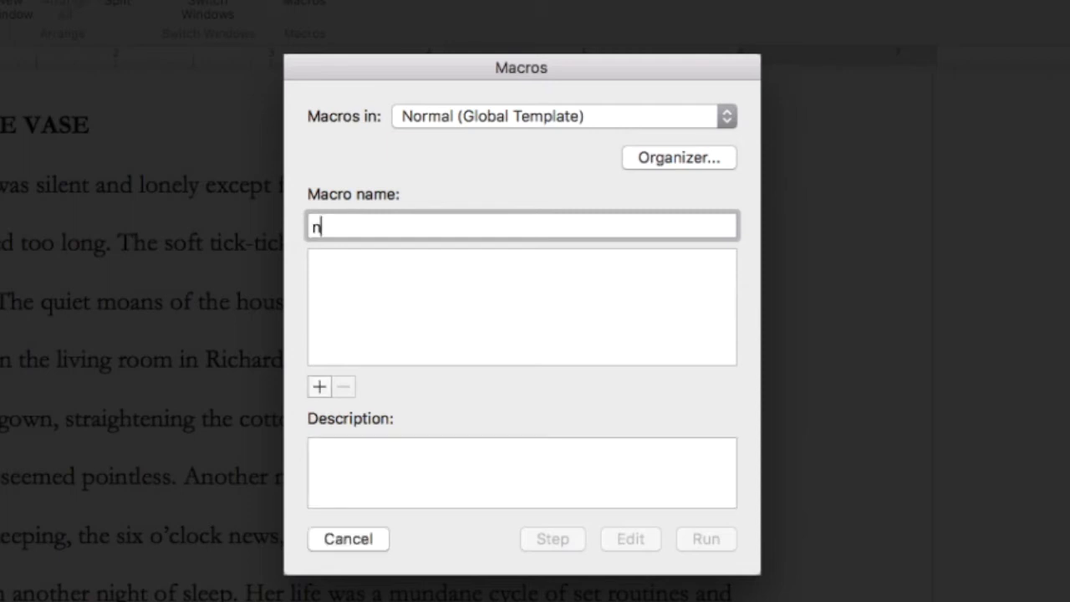
{"action": "type", "text": "eedless"}
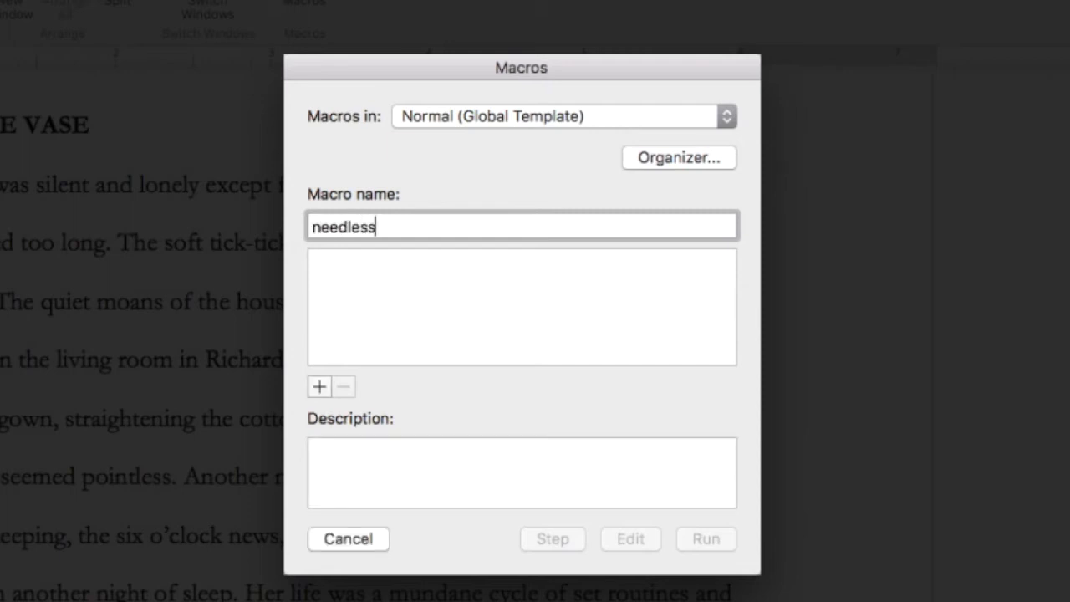
{"action": "type", "text": " words"}
{"action": "left_click", "coordinate": [318, 387]}
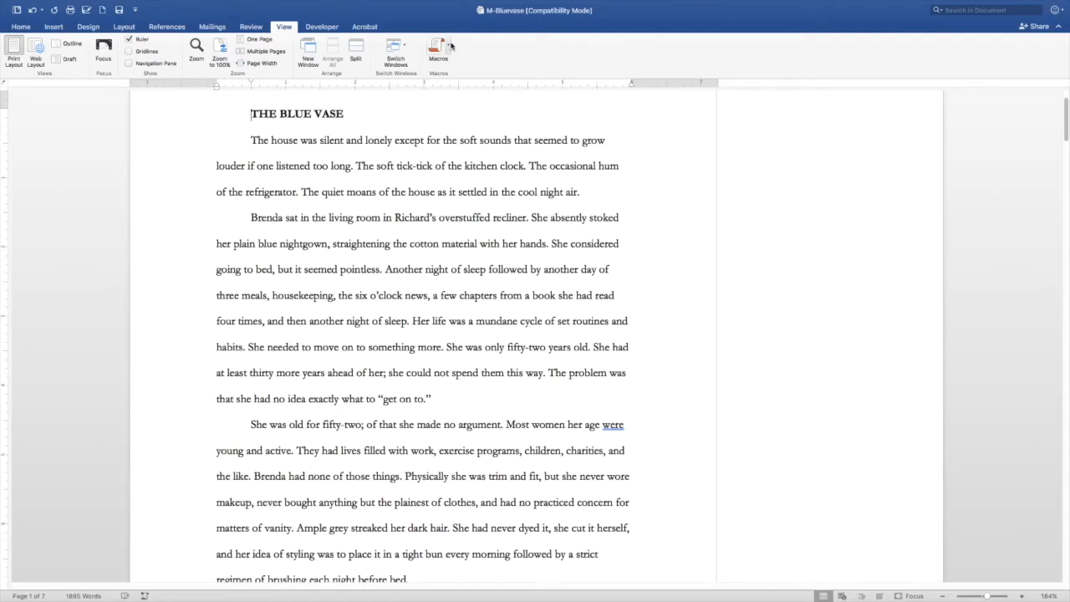
Create a macro named needlesswords in the Normal (Global Template).
{"action": "left_click", "coordinate": [452, 43]}
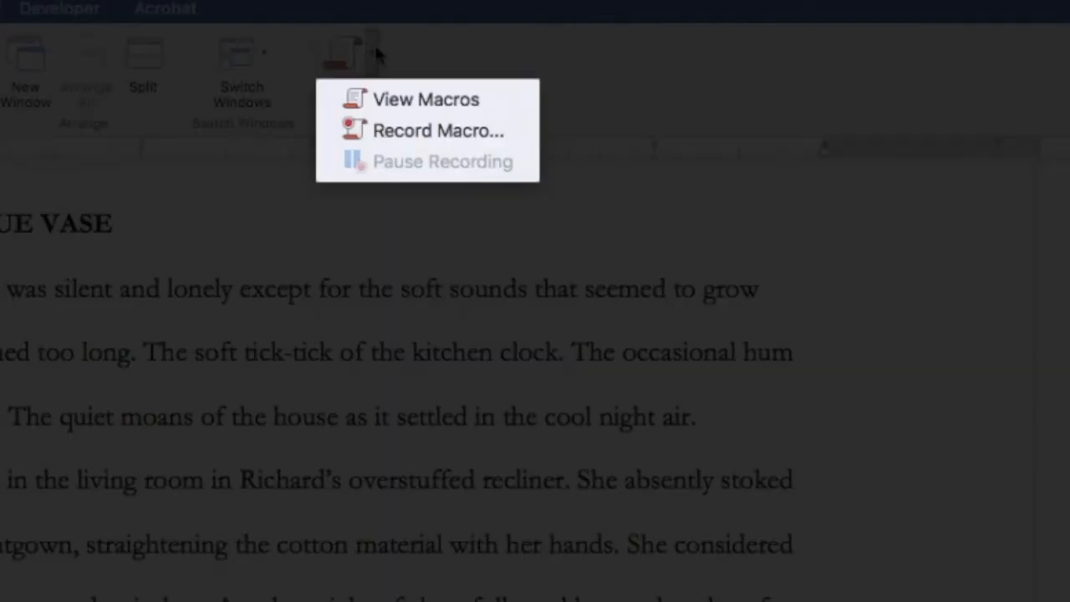
{"action": "left_click", "coordinate": [388, 96]}
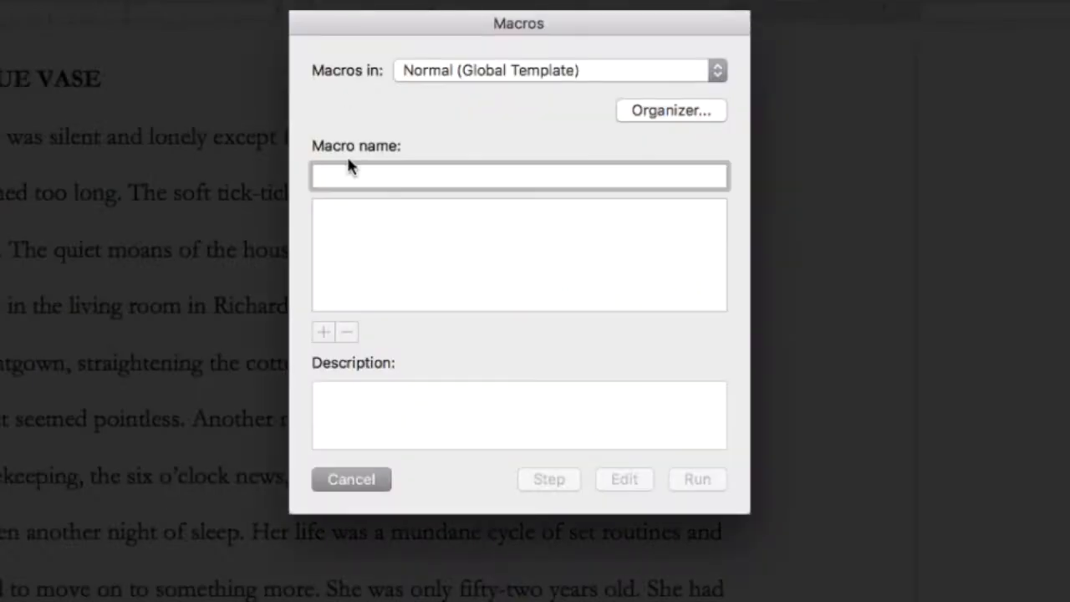
{"action": "type", "text": "needless"}
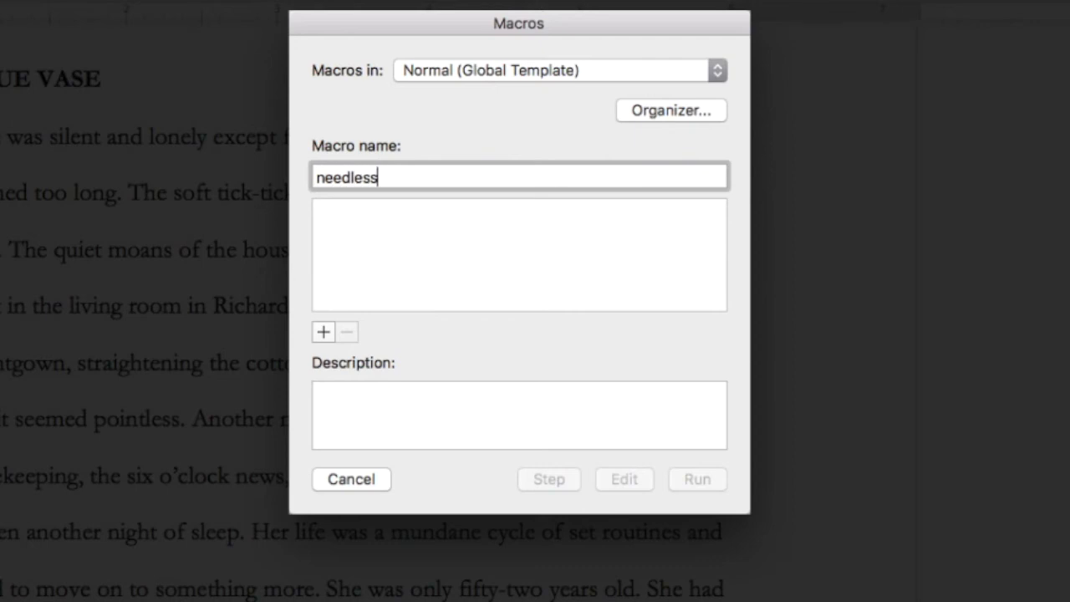
{"action": "type", "text": "words"}
{"action": "left_click", "coordinate": [323, 331]}
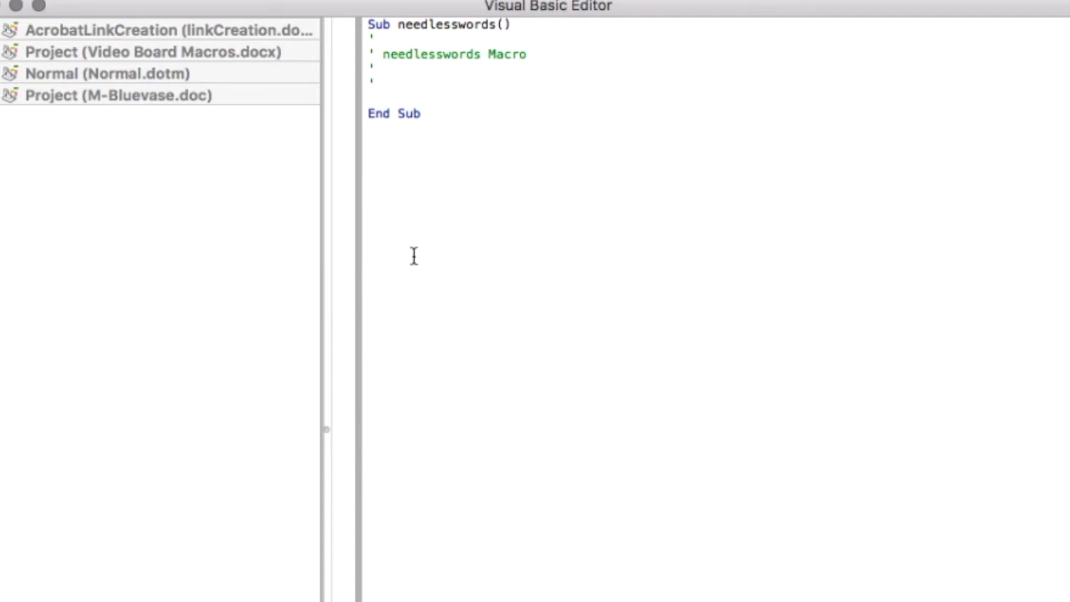
Delete the entire generated needlesswords code stub, from the Sub line through End Sub.
{"action": "left_click_drag", "start_coordinate": [539, 37], "coordinate": [433, 27]}
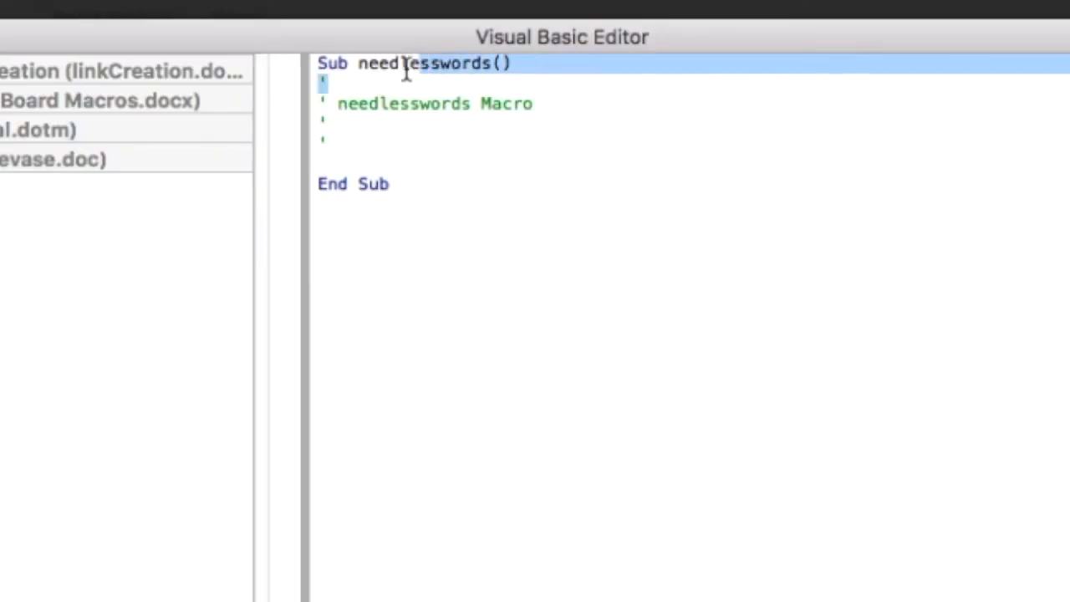
{"action": "left_click_drag", "start_coordinate": [407, 71], "coordinate": [301, 64]}
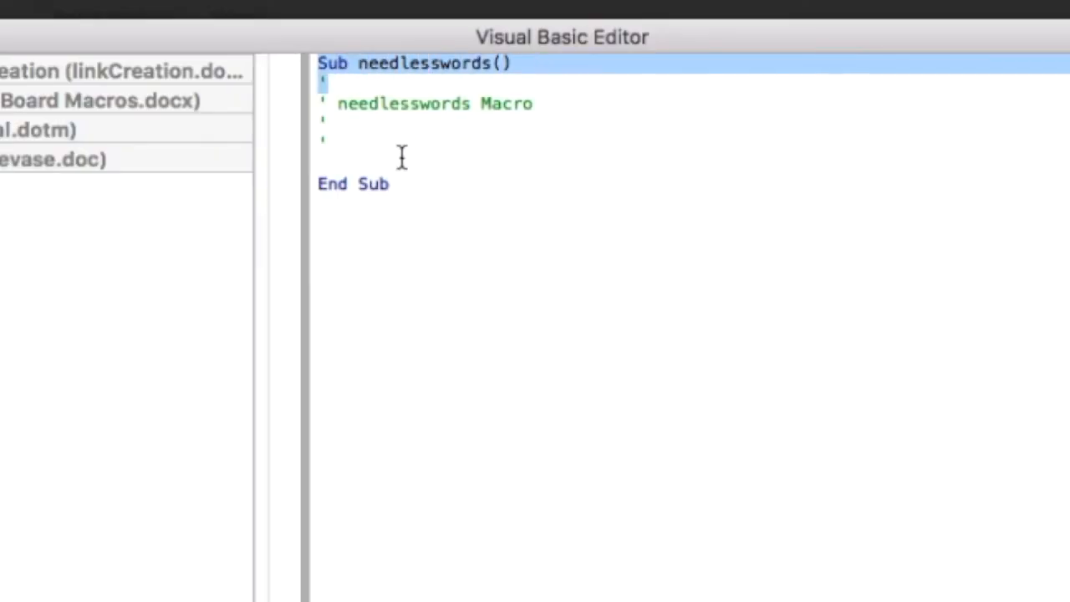
{"action": "left_click_drag", "start_coordinate": [449, 184], "coordinate": [285, 184]}
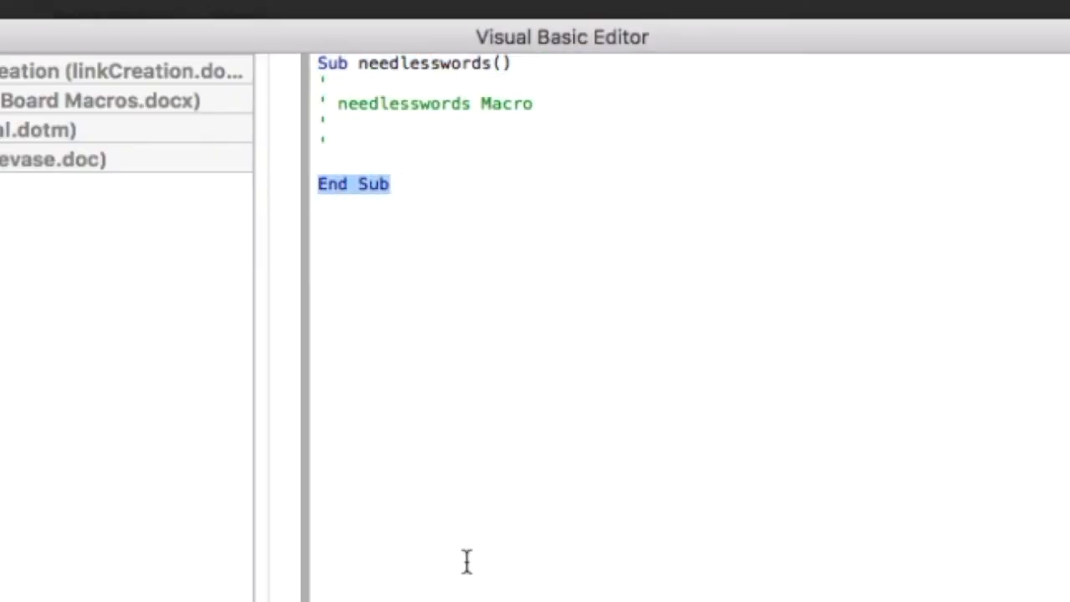
{"action": "left_click", "coordinate": [452, 272]}
{"action": "left_click_drag", "start_coordinate": [432, 194], "coordinate": [296, 50]}
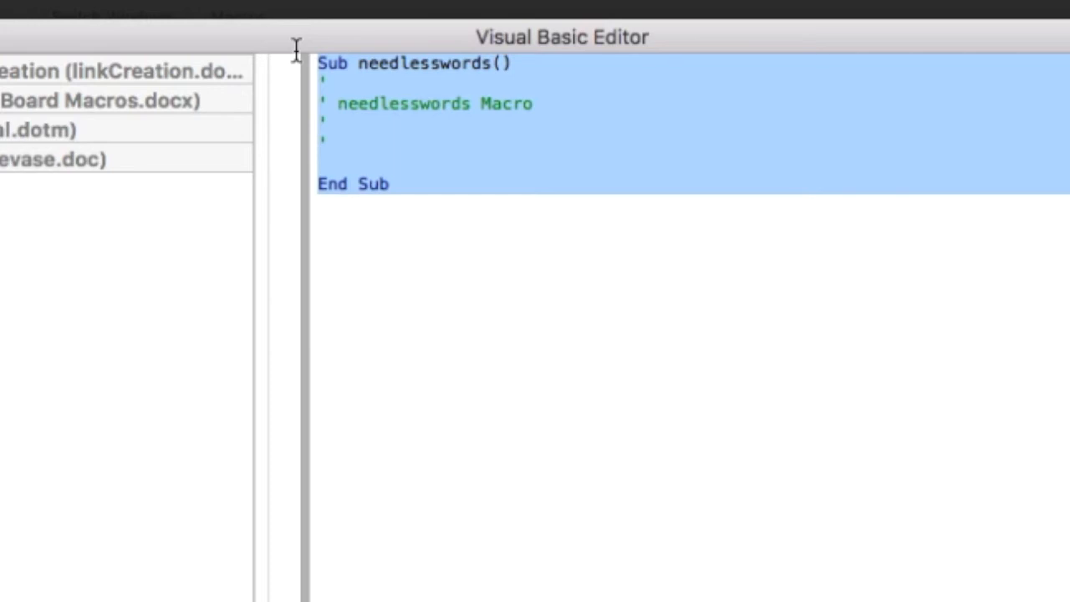
{"action": "key", "text": "BackSpace"}
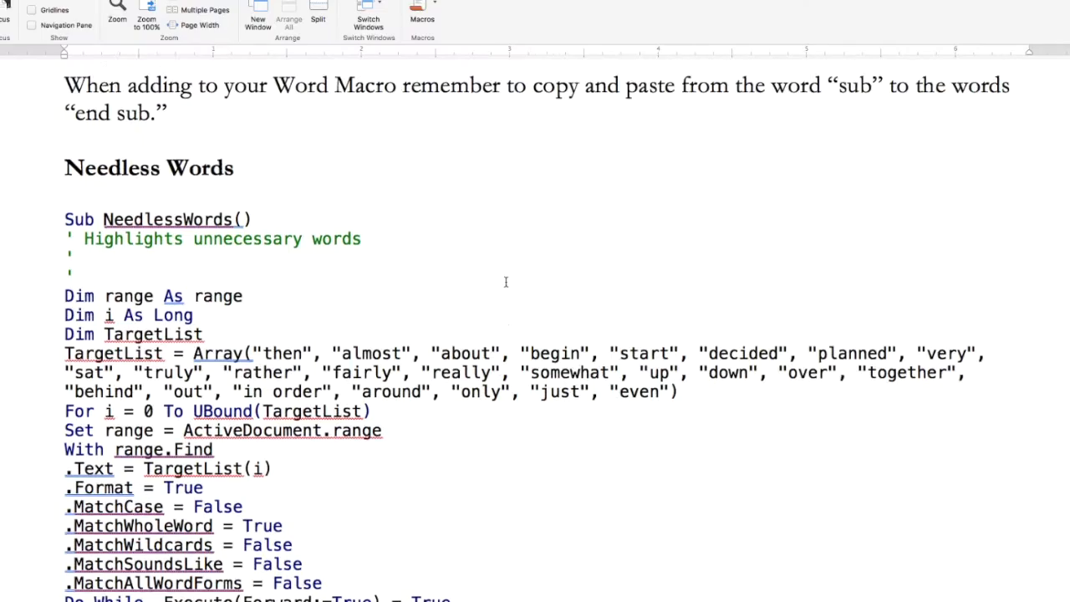
Copy the NeedlessWords macro code from the favorite macros document, from the Sub line through End Sub.
{"action": "scroll", "coordinate": [505, 282], "scroll_direction": "down", "scroll_amount": 2}
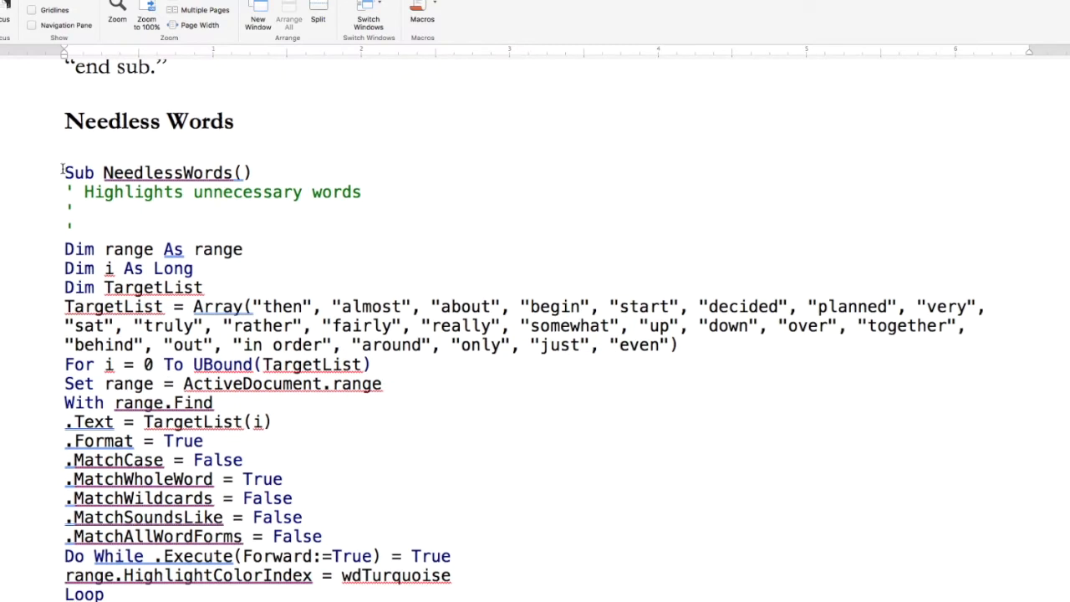
{"action": "left_click_drag", "start_coordinate": [64, 172], "coordinate": [443, 578]}
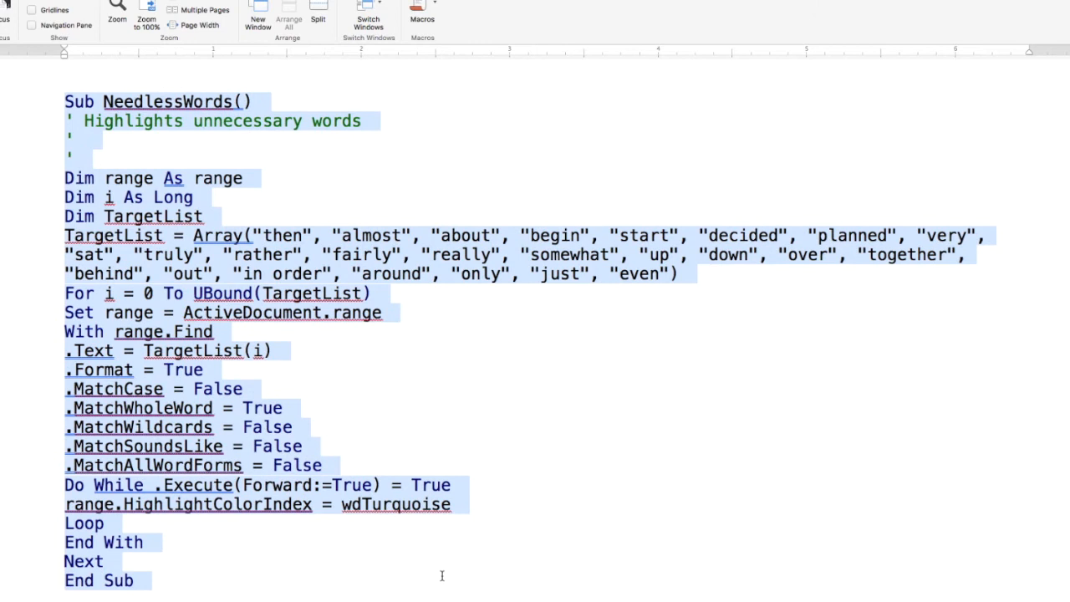
{"action": "right_click", "coordinate": [192, 275]}
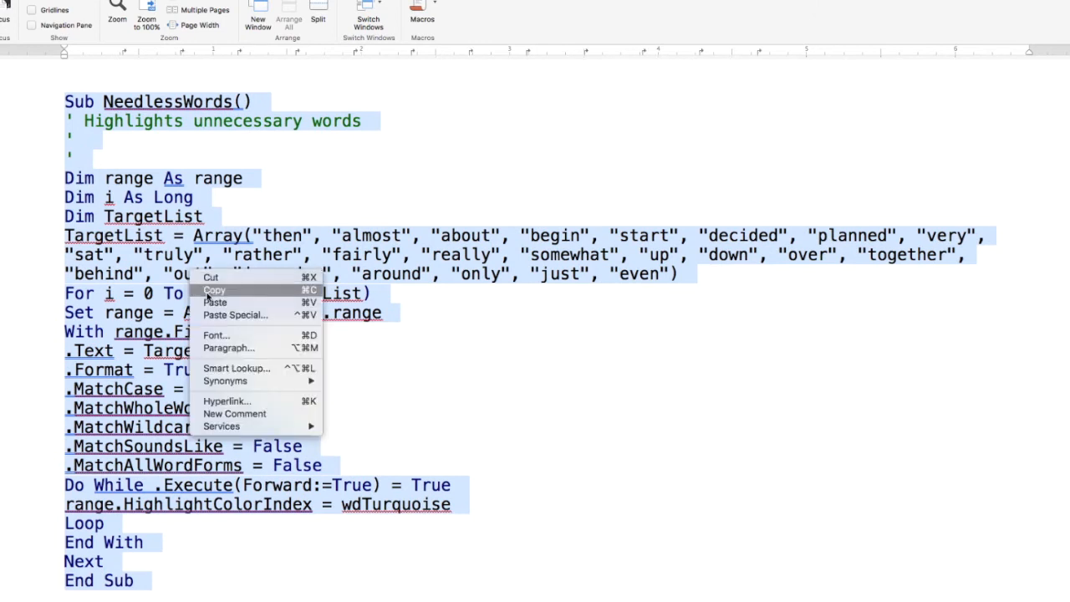
{"action": "left_click", "coordinate": [207, 292]}
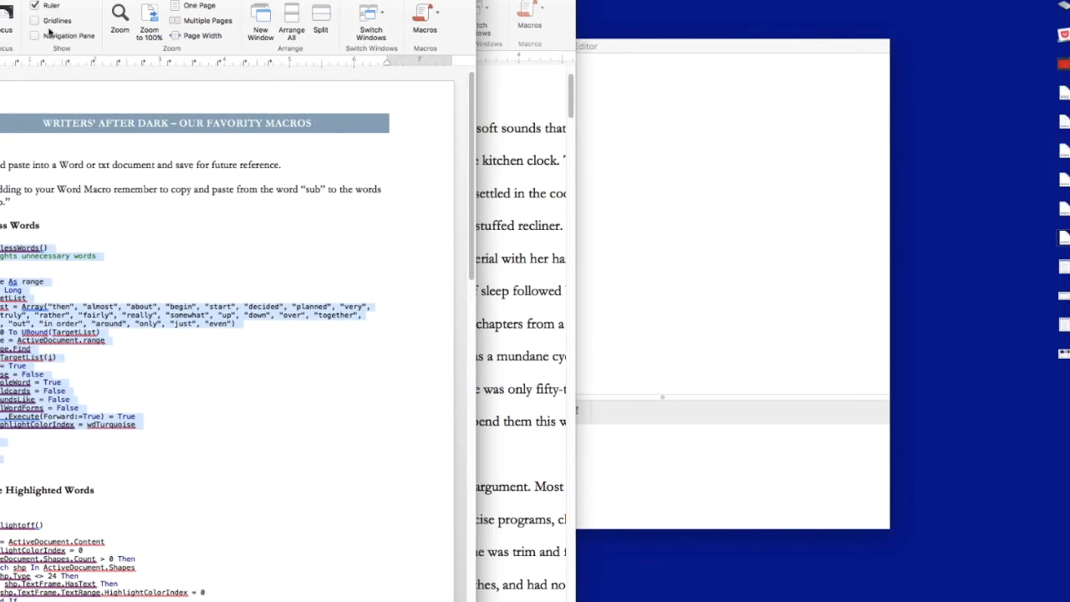
Enlarge the Visual Basic Editor, paste the copied NeedlessWords code into its empty code window and run it.
{"action": "left_click", "coordinate": [515, 69]}
{"action": "left_click", "coordinate": [679, 142]}
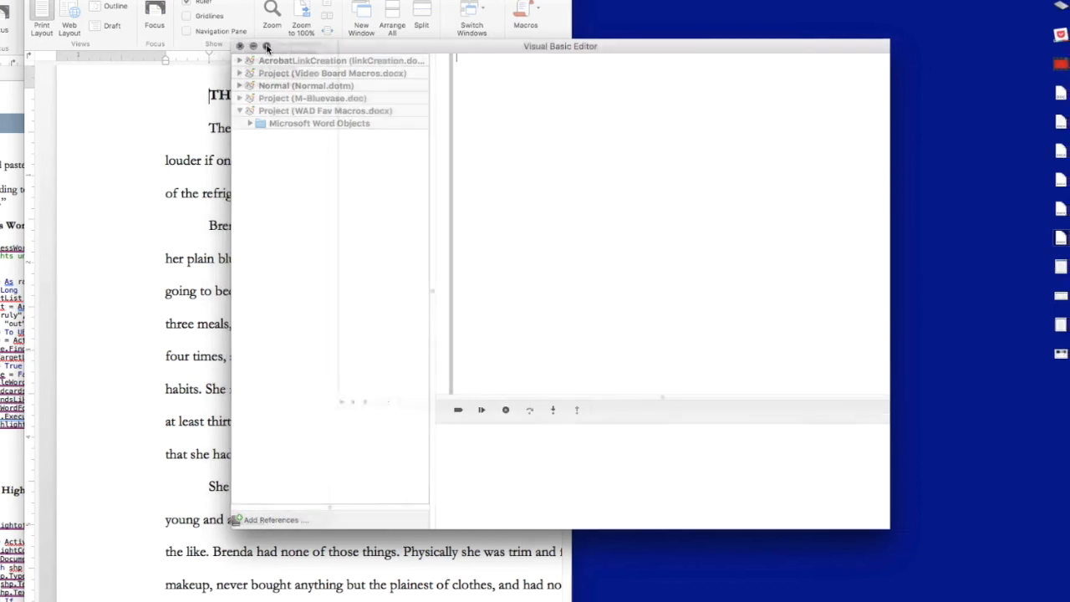
{"action": "left_click", "coordinate": [266, 47]}
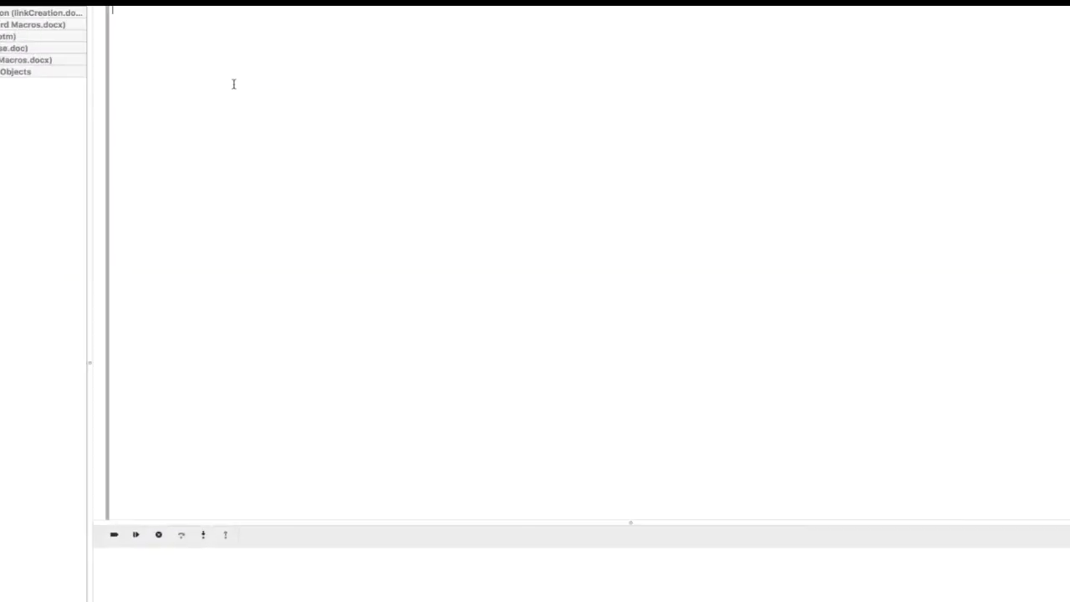
{"action": "right_click", "coordinate": [117, 16]}
{"action": "left_click", "coordinate": [126, 44]}
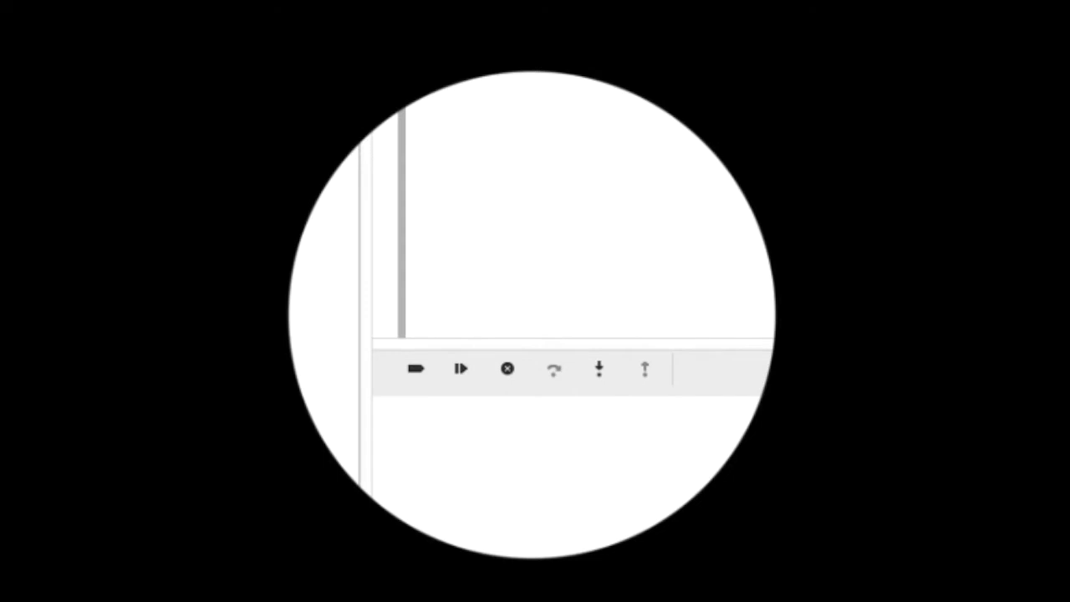
{"action": "left_click", "coordinate": [462, 368]}
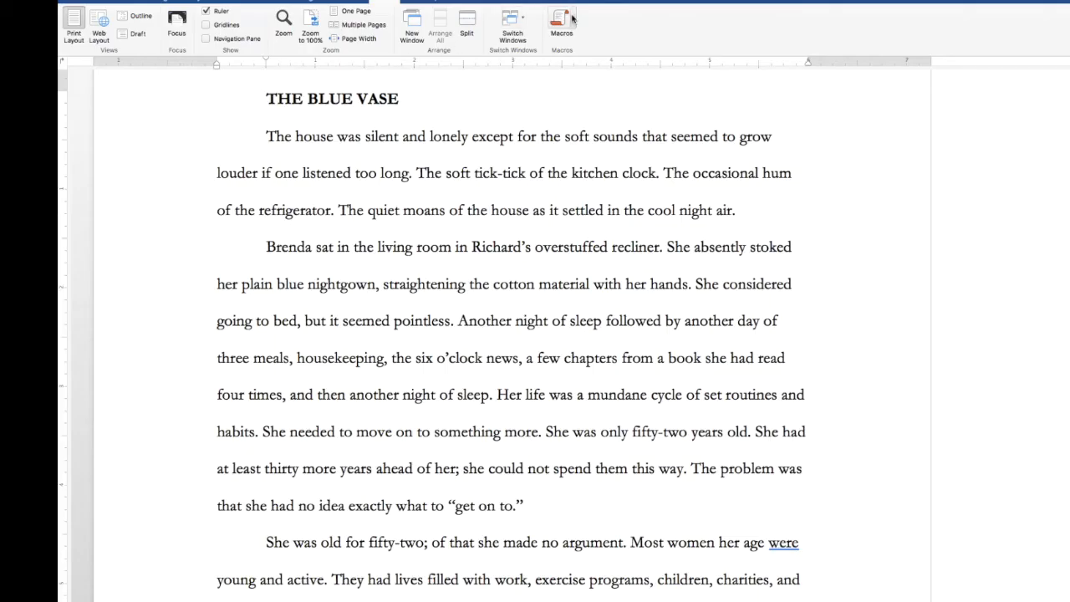
Run the NeedlessWords macro on the M-Bluevase document and look over the highlighted words.
{"action": "left_click", "coordinate": [562, 18]}
{"action": "left_click", "coordinate": [562, 80]}
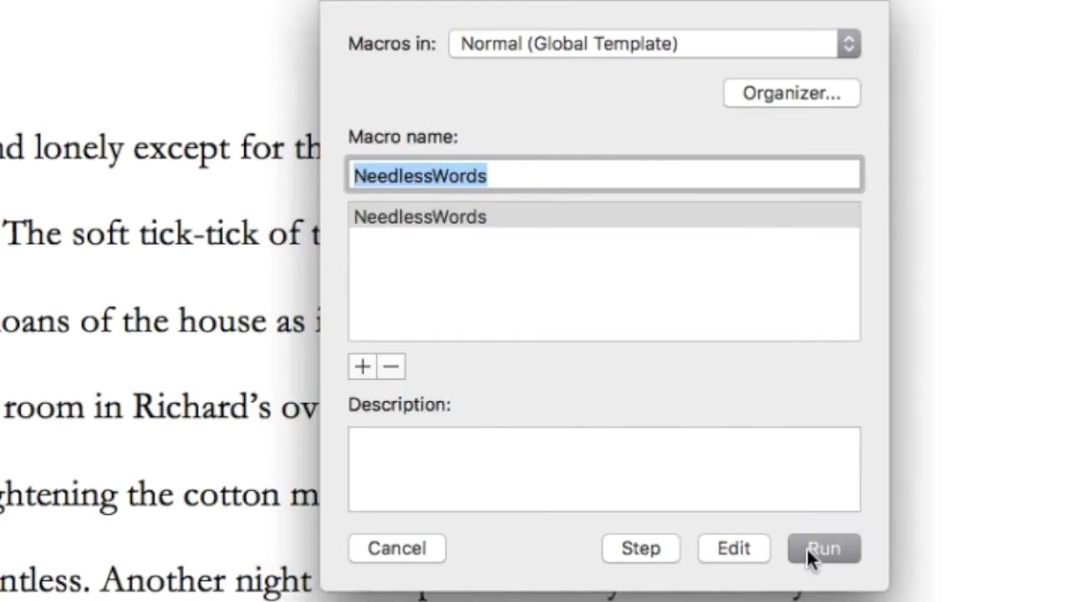
{"action": "left_click", "coordinate": [808, 554]}
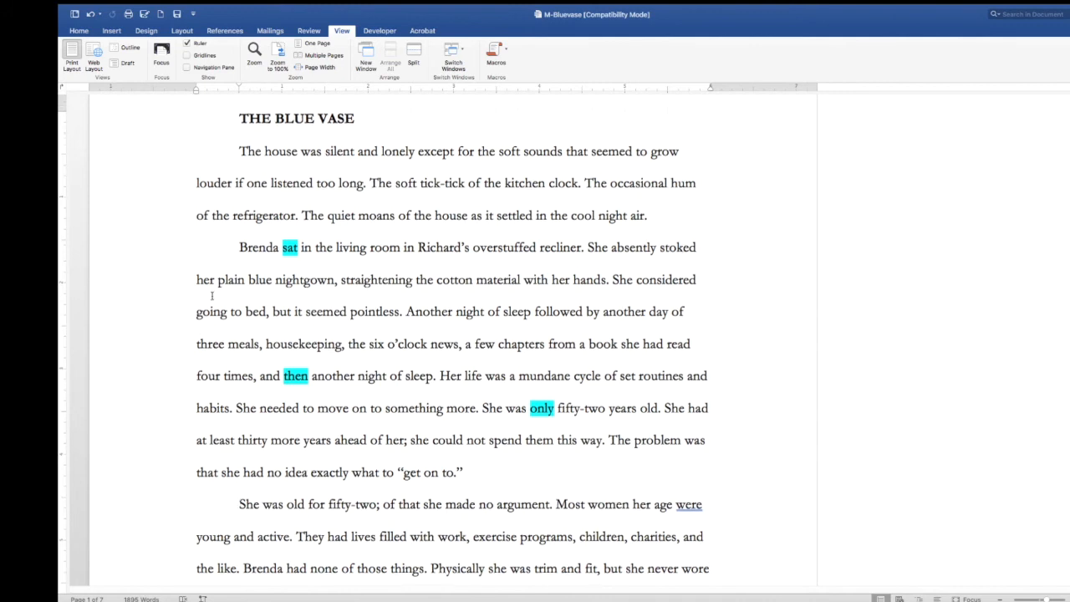
{"action": "scroll", "coordinate": [213, 296], "scroll_direction": "down", "scroll_amount": 1}
{"action": "scroll", "coordinate": [212, 296], "scroll_direction": "up", "scroll_amount": 1}
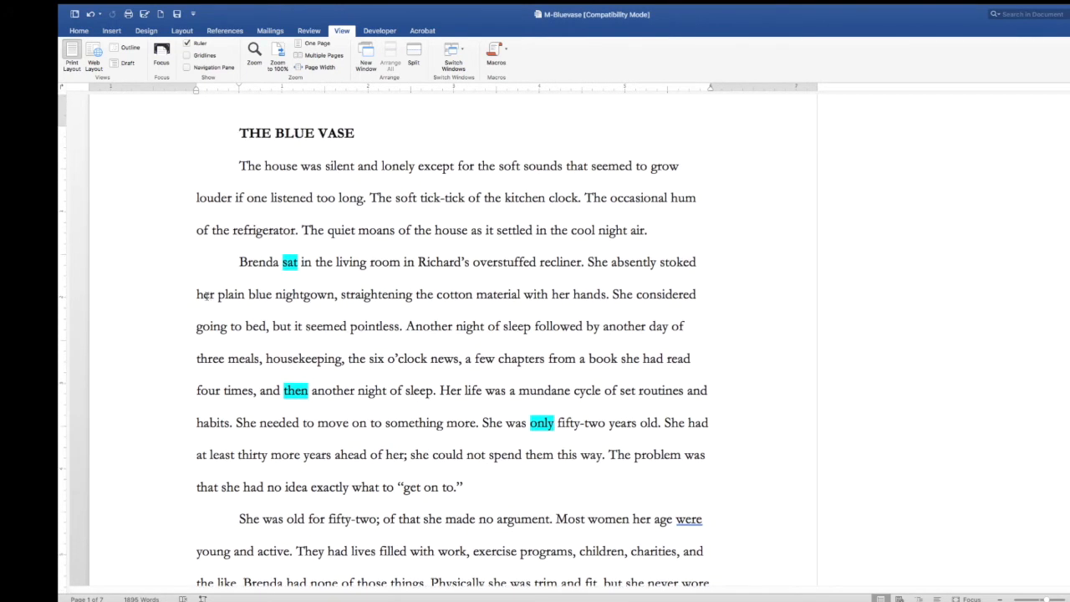
Create a second macro named Passivewords in the Normal (Global Template) and delete its generated code stub.
{"action": "left_click", "coordinate": [504, 51]}
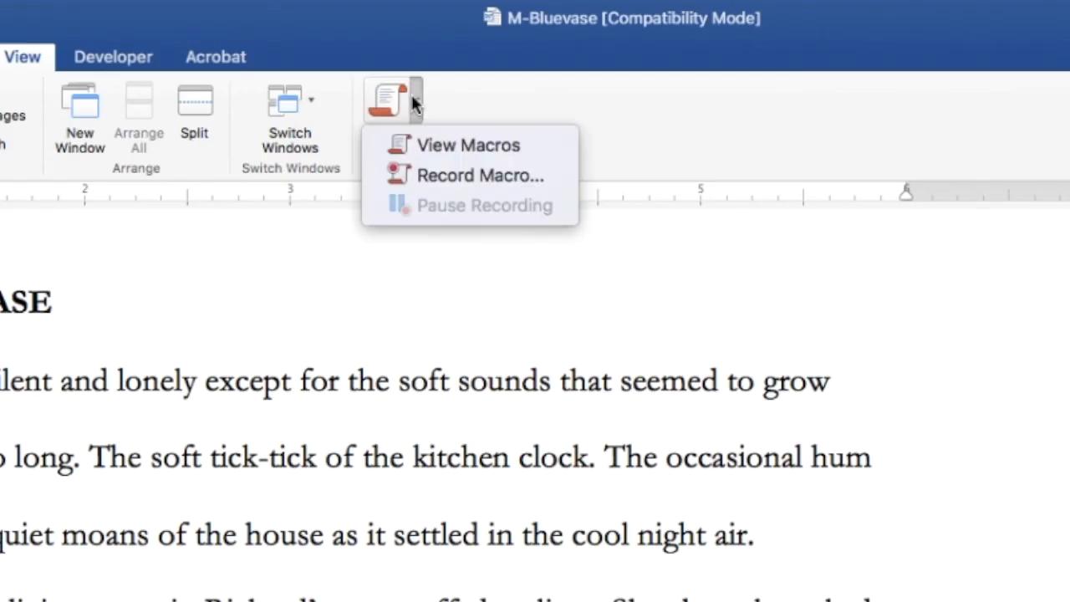
{"action": "left_click", "coordinate": [422, 146]}
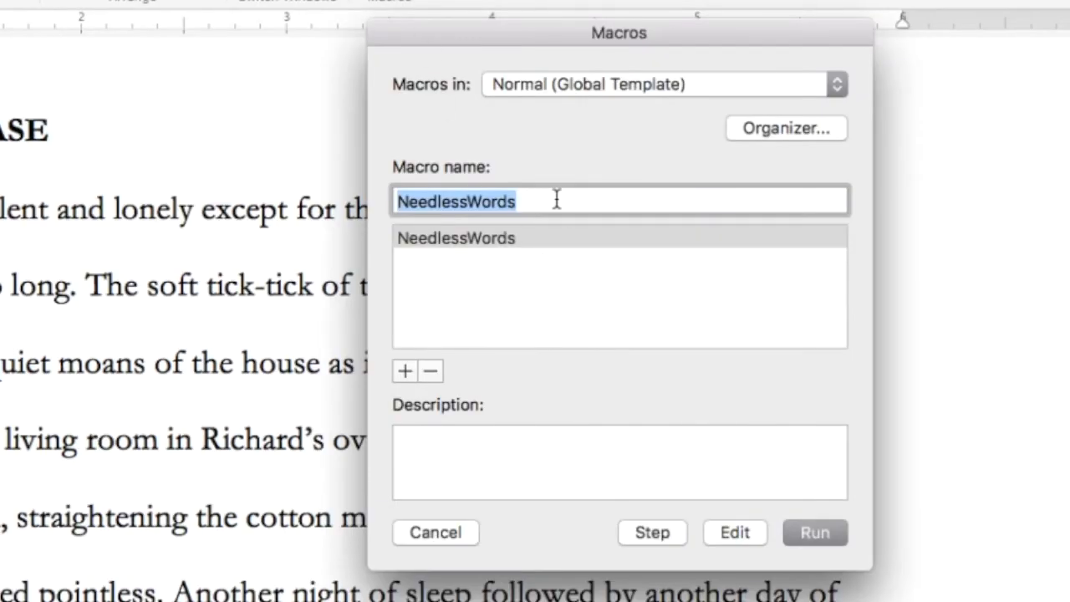
{"action": "left_click_drag", "start_coordinate": [552, 199], "coordinate": [406, 198]}
{"action": "key", "text": "BackSpace"}
{"action": "type", "text": "P"}
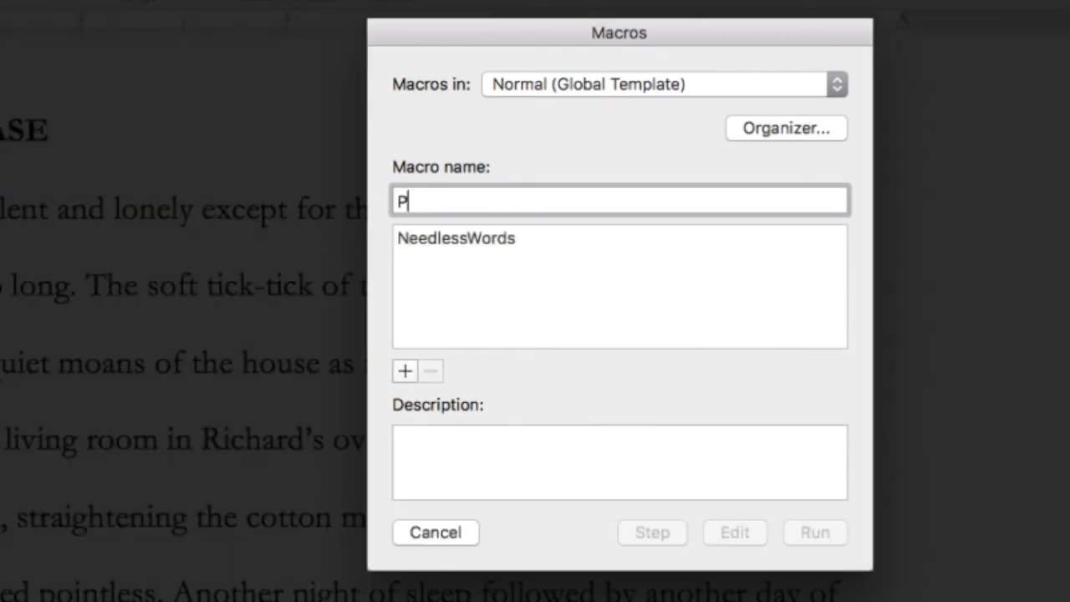
{"action": "type", "text": "assivewords"}
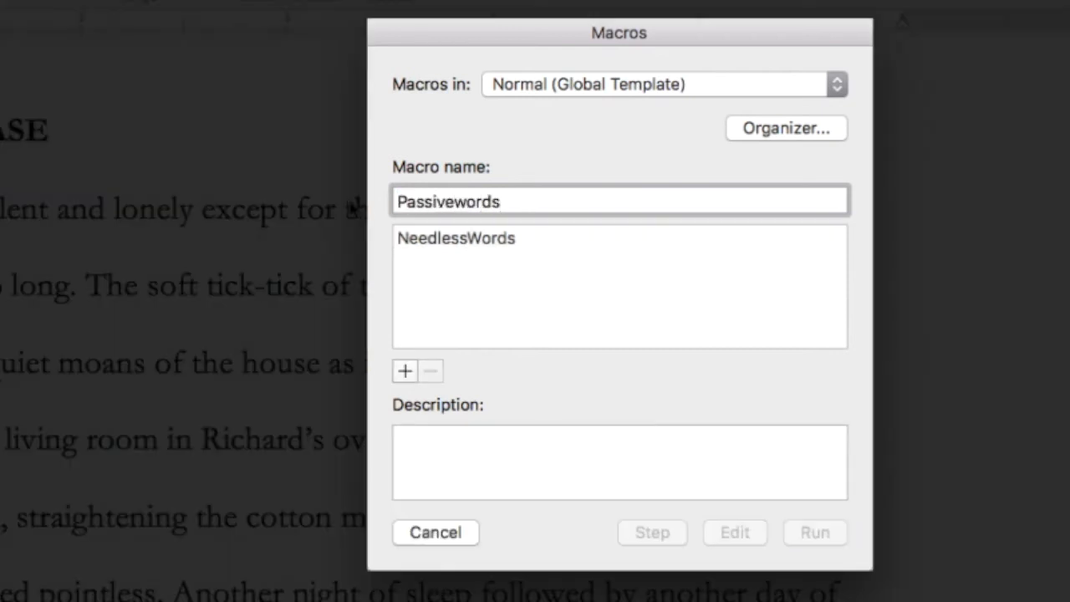
{"action": "left_click_drag", "start_coordinate": [518, 201], "coordinate": [392, 200]}
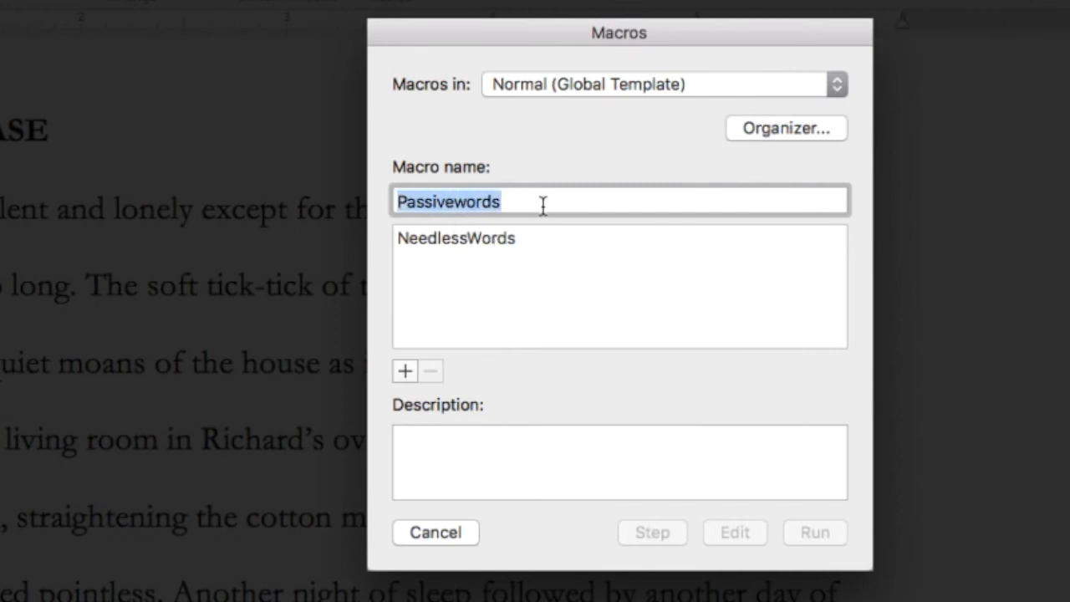
{"action": "left_click", "coordinate": [399, 375]}
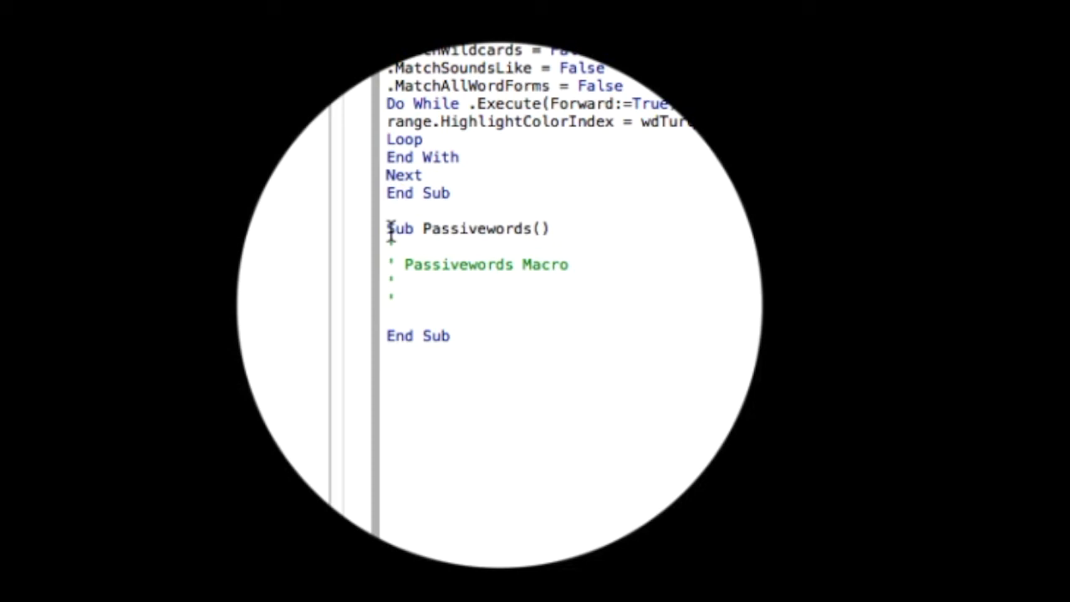
{"action": "left_click_drag", "start_coordinate": [389, 231], "coordinate": [671, 339]}
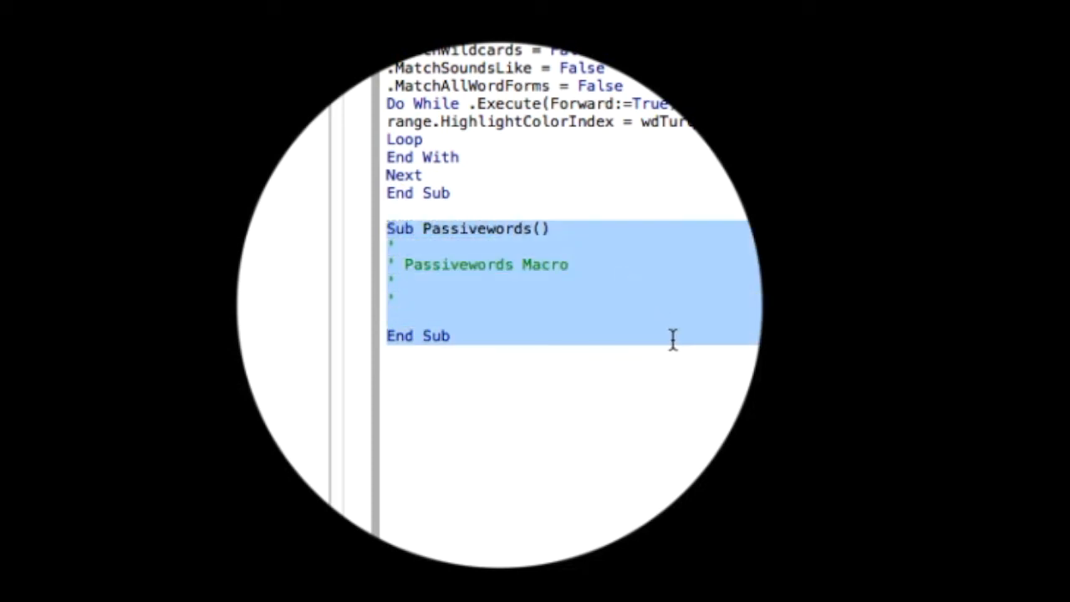
{"action": "key", "text": "BackSpace"}
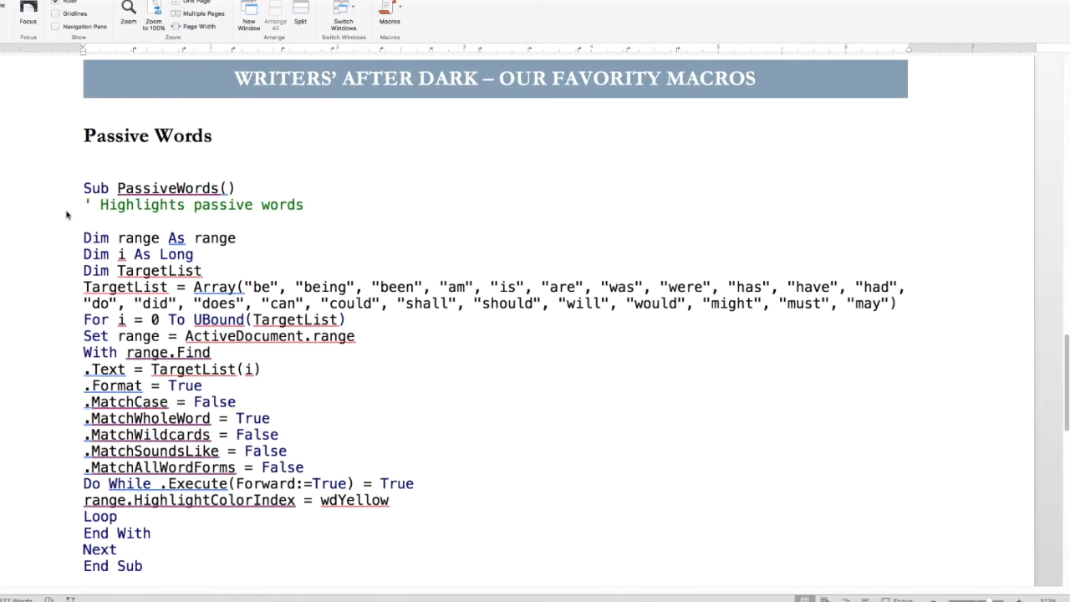
Copy the PassiveWords code from the favorite macros document, from Sub through End Sub, and paste it below the NeedlessWords code in the Visual Basic Editor.
{"action": "double_click", "coordinate": [79, 187]}
{"action": "left_click_drag", "start_coordinate": [128, 204], "coordinate": [316, 518]}
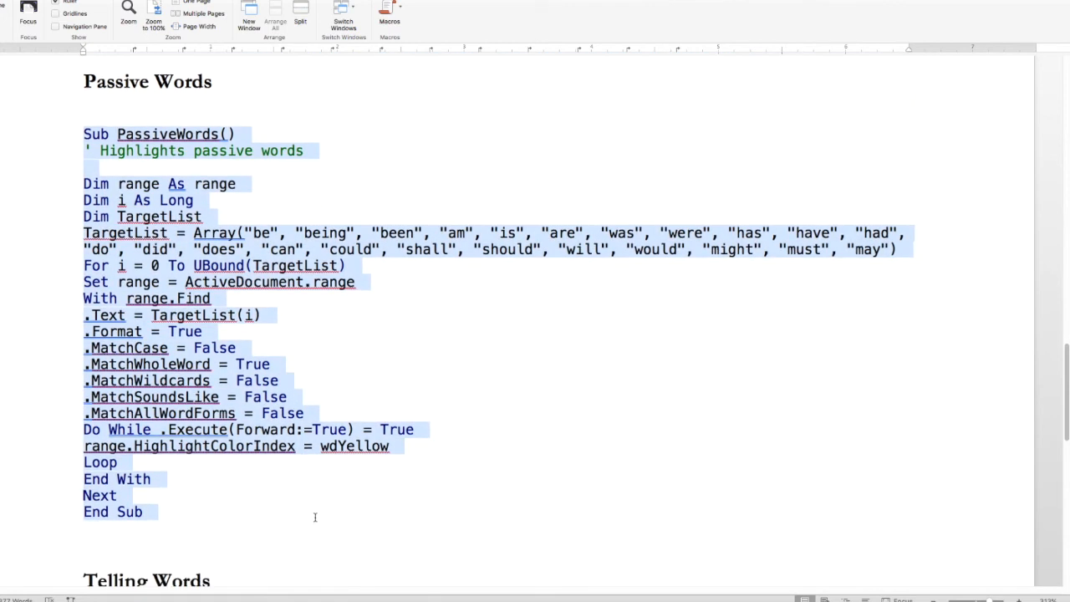
{"action": "right_click", "coordinate": [173, 309]}
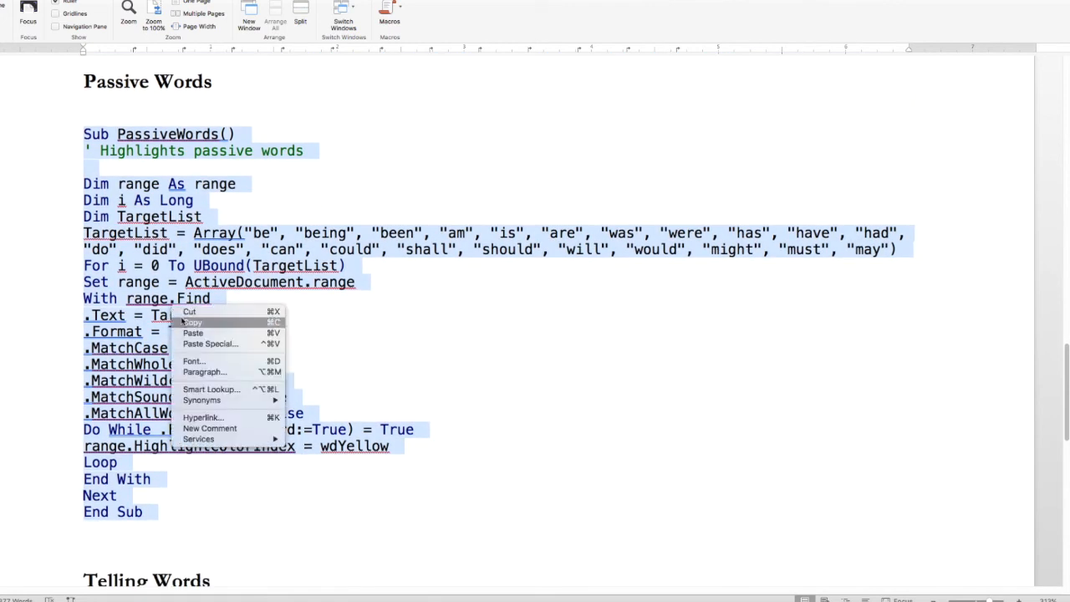
{"action": "left_click", "coordinate": [186, 322]}
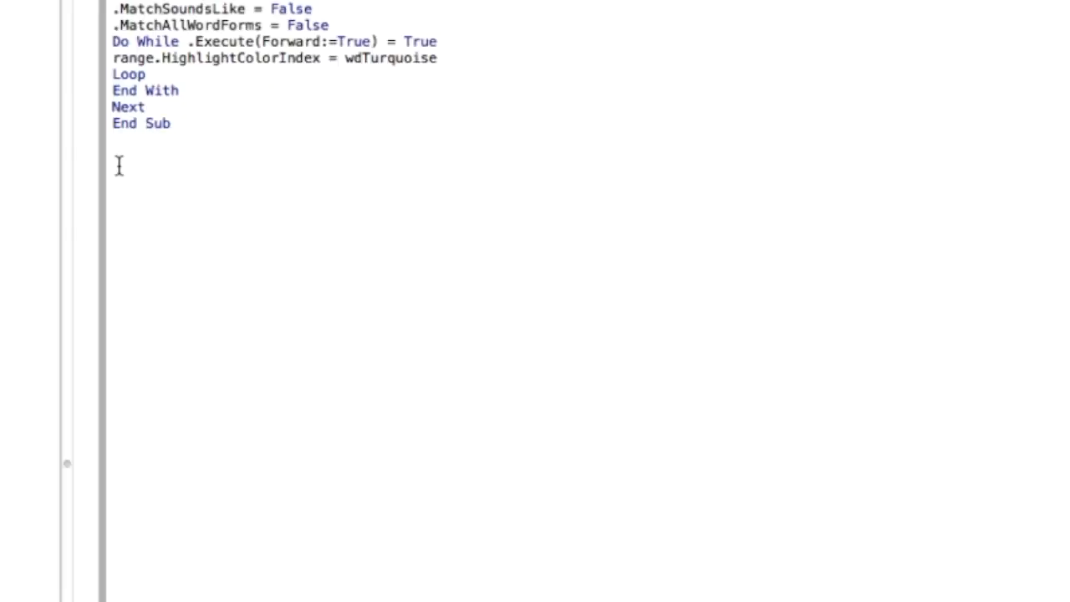
{"action": "right_click", "coordinate": [115, 159]}
{"action": "left_click", "coordinate": [143, 216]}
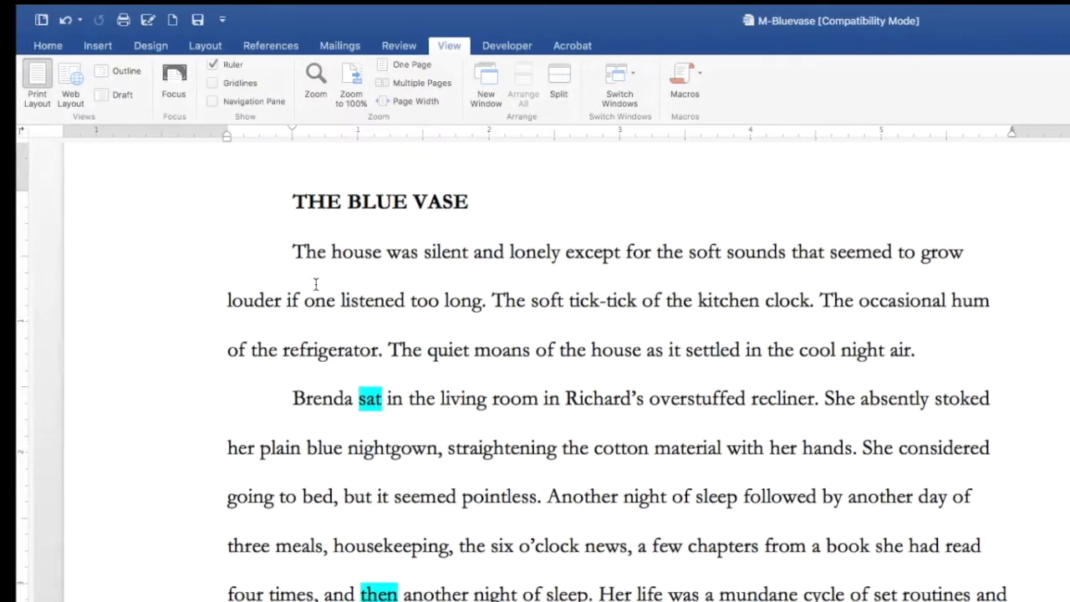
Run the PassiveWords macro from the Normal (Global Template) on the M-Bluevase document.
{"action": "left_click", "coordinate": [677, 75]}
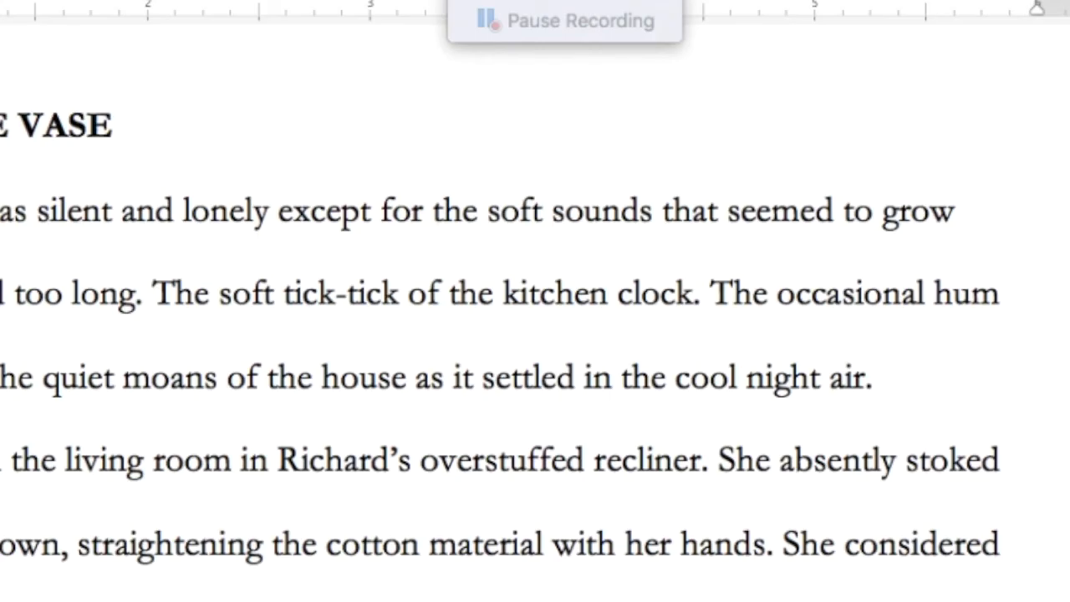
{"action": "left_click", "coordinate": [699, 100]}
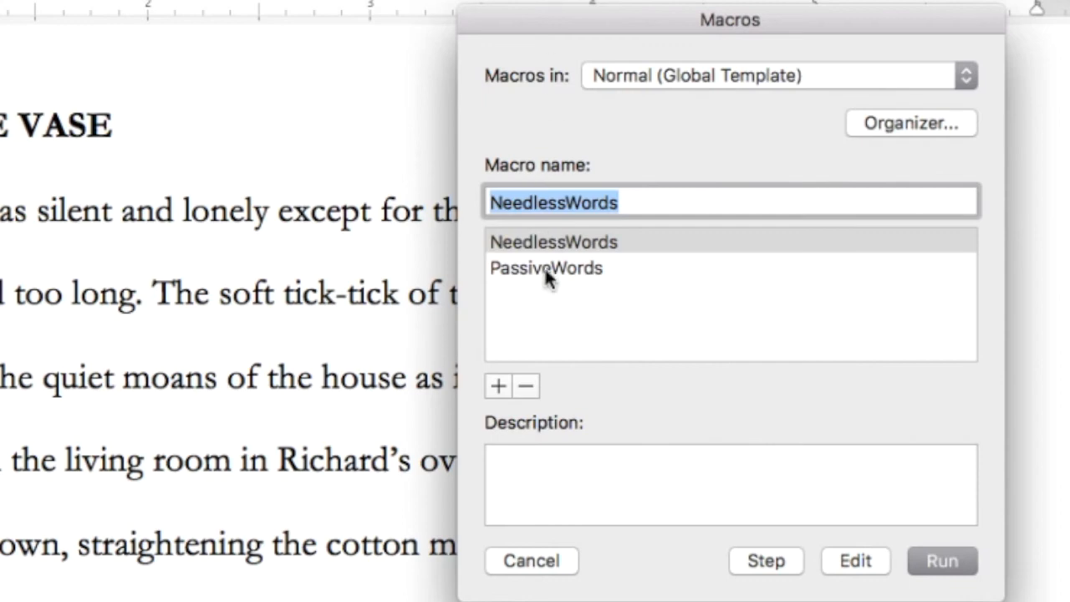
{"action": "left_click", "coordinate": [547, 269]}
{"action": "left_click", "coordinate": [921, 549]}
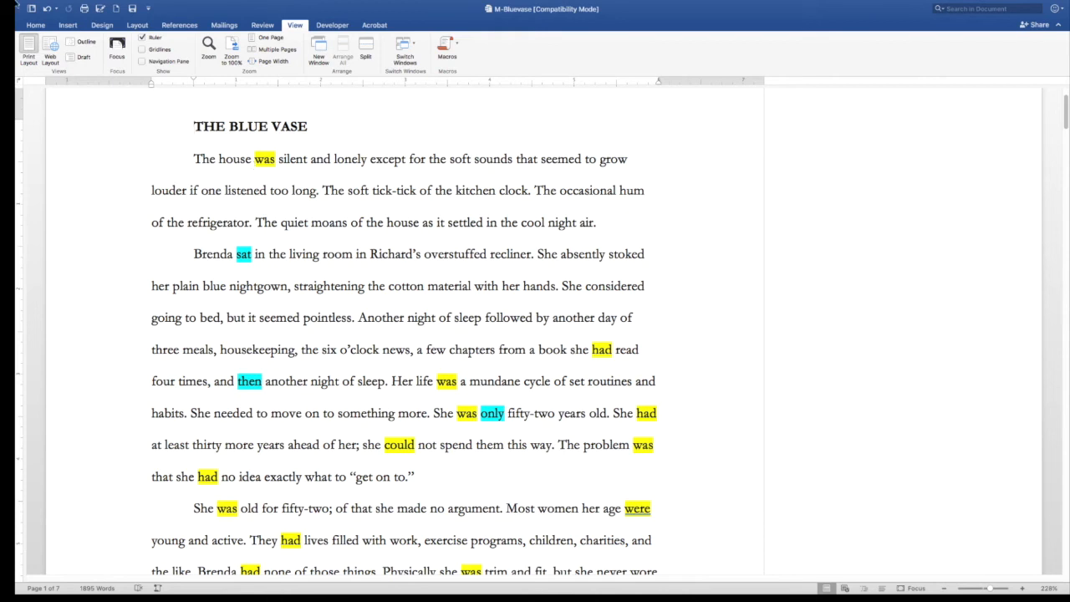
Try clearing the highlight color from the entire M-Bluevase text at once, and undo the removal.
{"action": "mouse_move", "coordinate": [17, 7]}
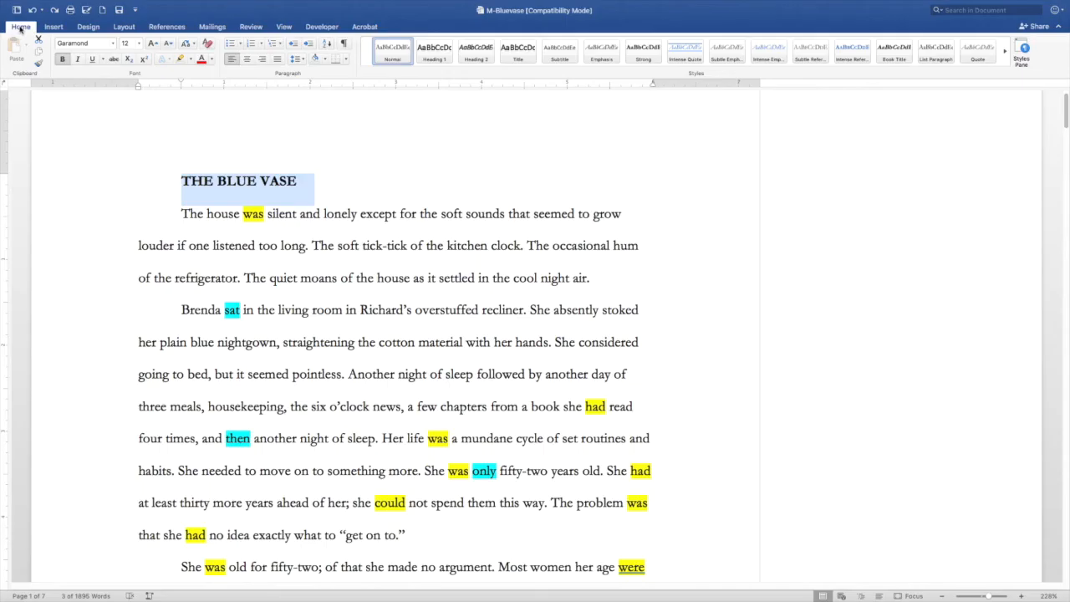
{"action": "left_click", "coordinate": [170, 178]}
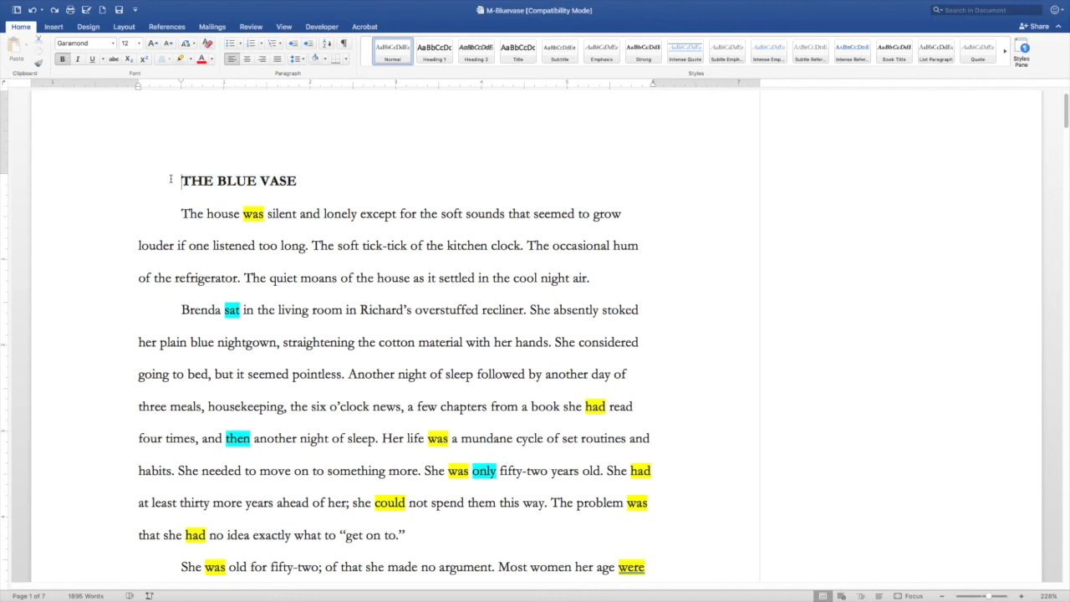
{"action": "key", "text": "super+a"}
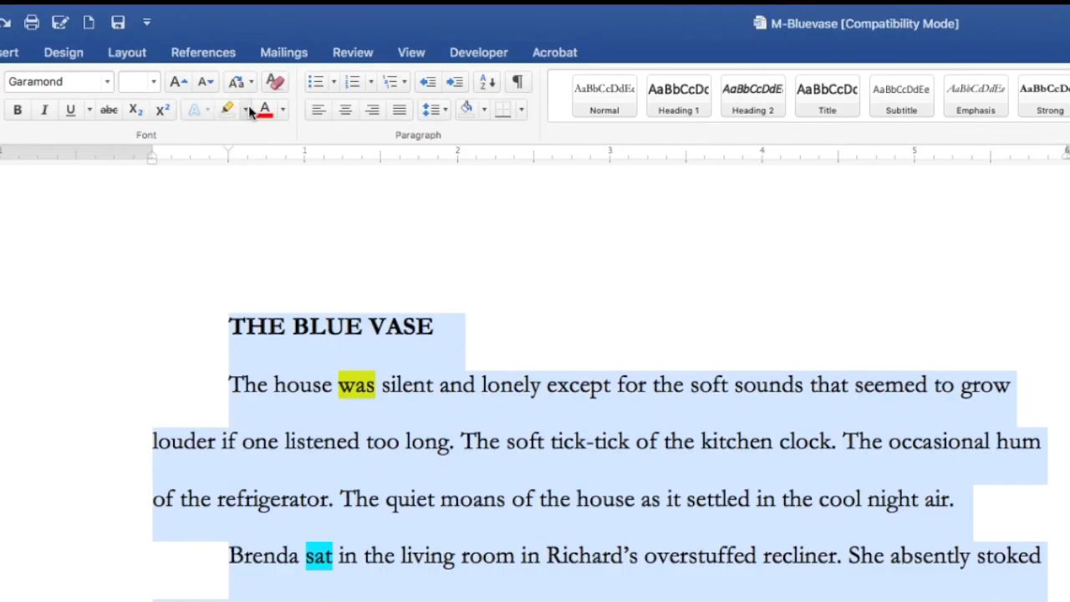
{"action": "left_click", "coordinate": [246, 110]}
{"action": "left_click", "coordinate": [280, 143]}
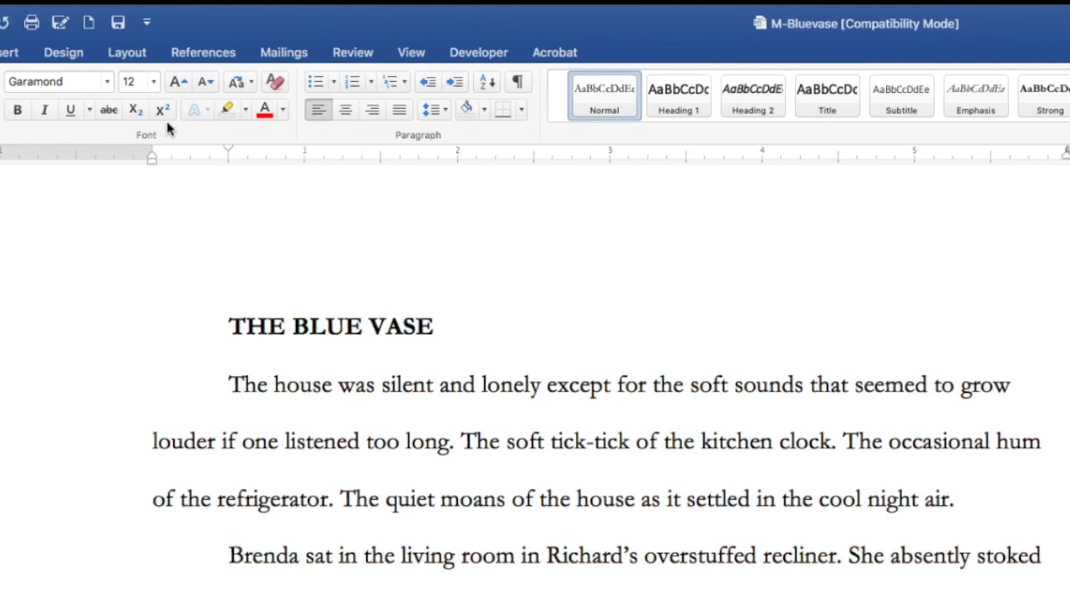
{"action": "key", "text": "super+z"}
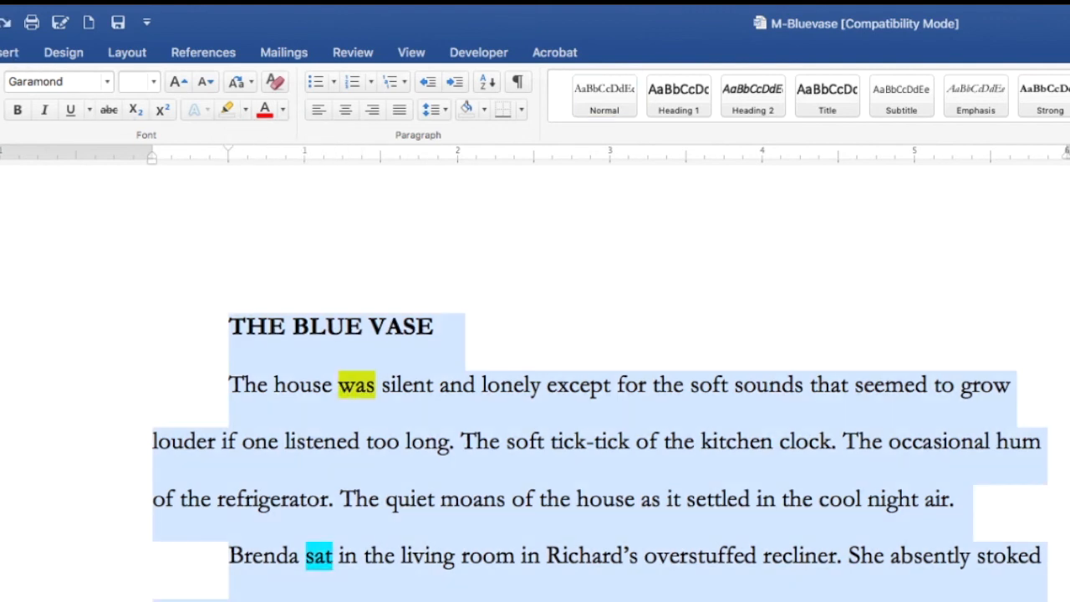
{"action": "left_click", "coordinate": [580, 385]}
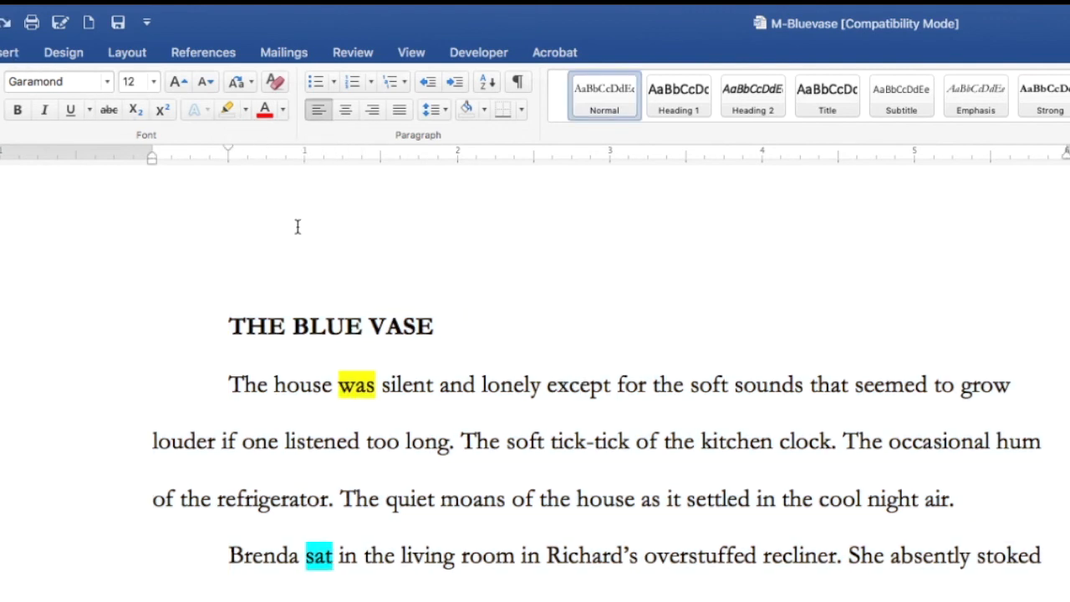
Create a third macro named Removehighlights in the Normal (Global Template) and delete its generated code stub.
{"action": "mouse_move", "coordinate": [57, 5]}
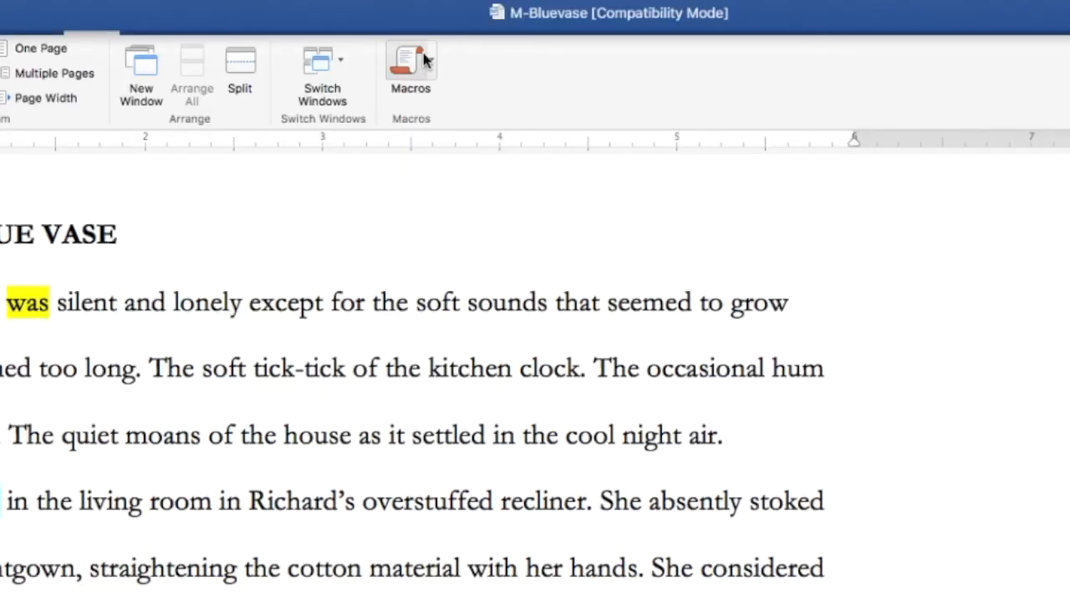
{"action": "left_click", "coordinate": [409, 67]}
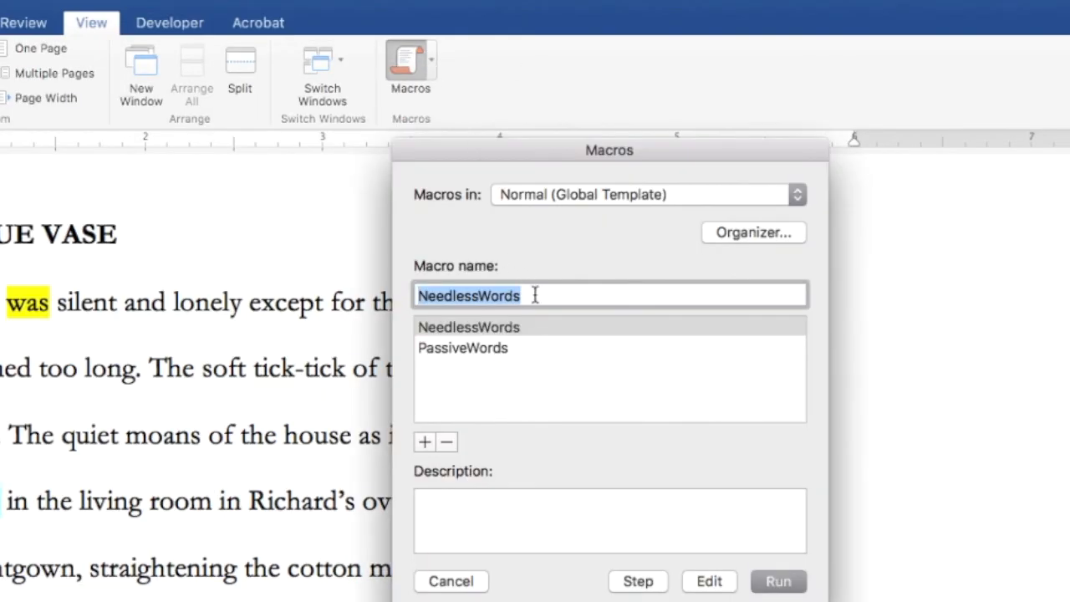
{"action": "left_click_drag", "start_coordinate": [535, 295], "coordinate": [388, 296]}
{"action": "type", "text": "Remov"}
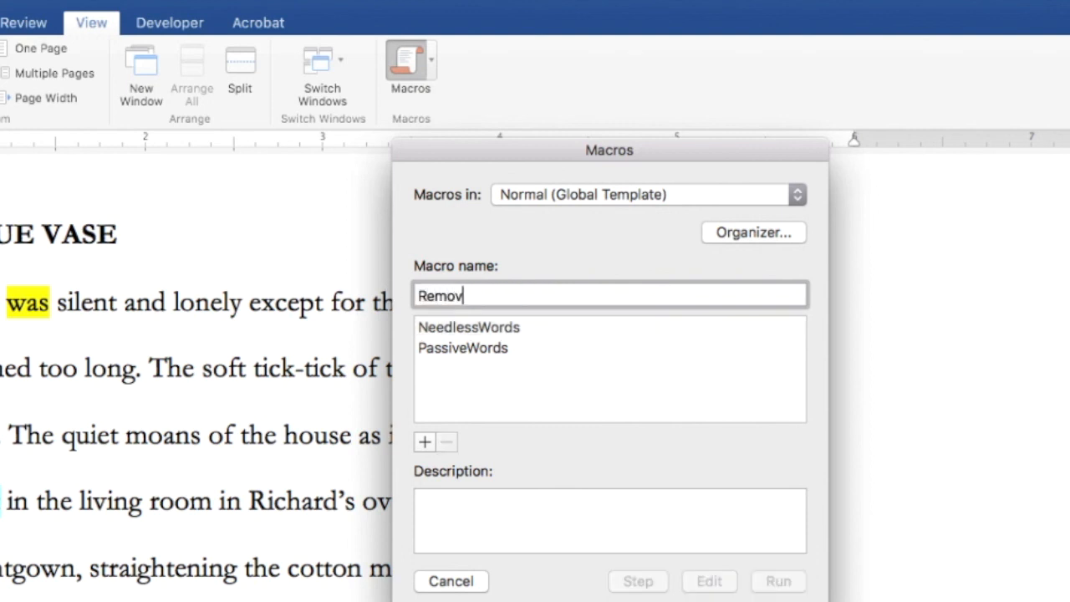
{"action": "type", "text": "ehighlights"}
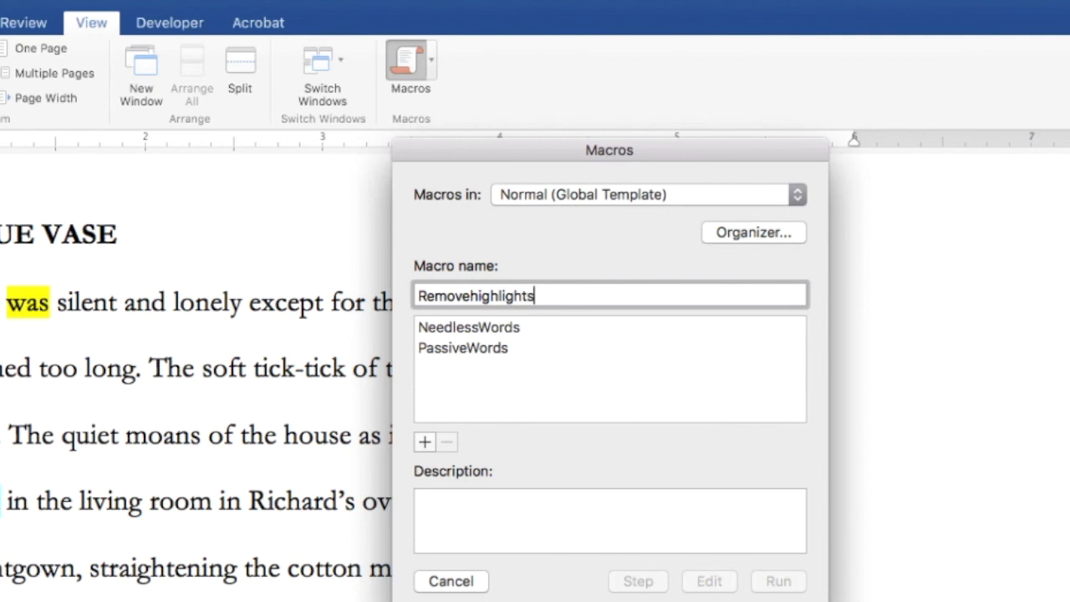
{"action": "left_click", "coordinate": [425, 443]}
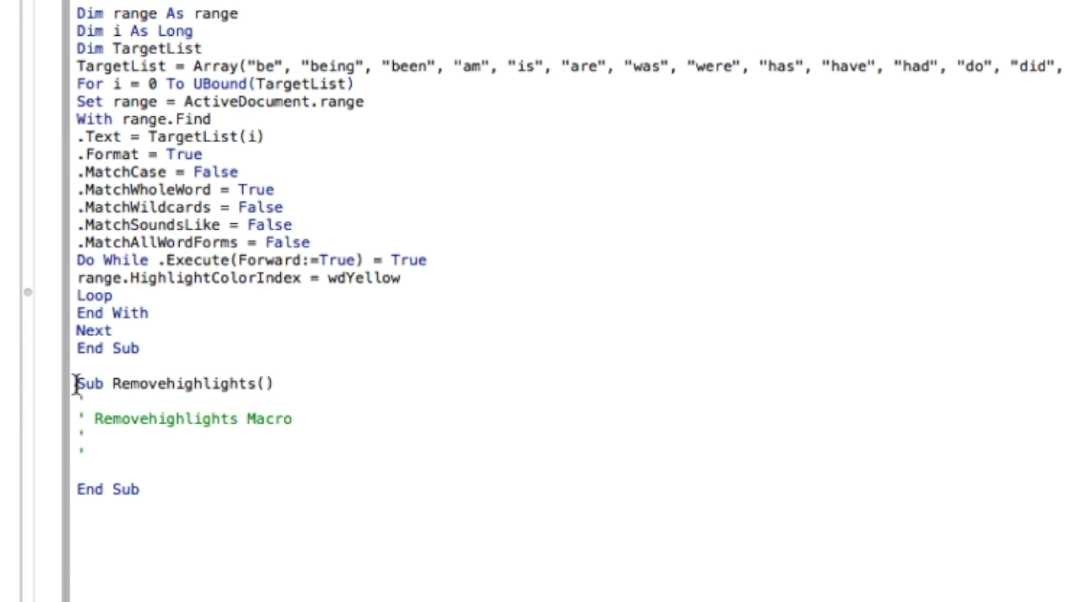
{"action": "left_click_drag", "start_coordinate": [75, 386], "coordinate": [378, 494]}
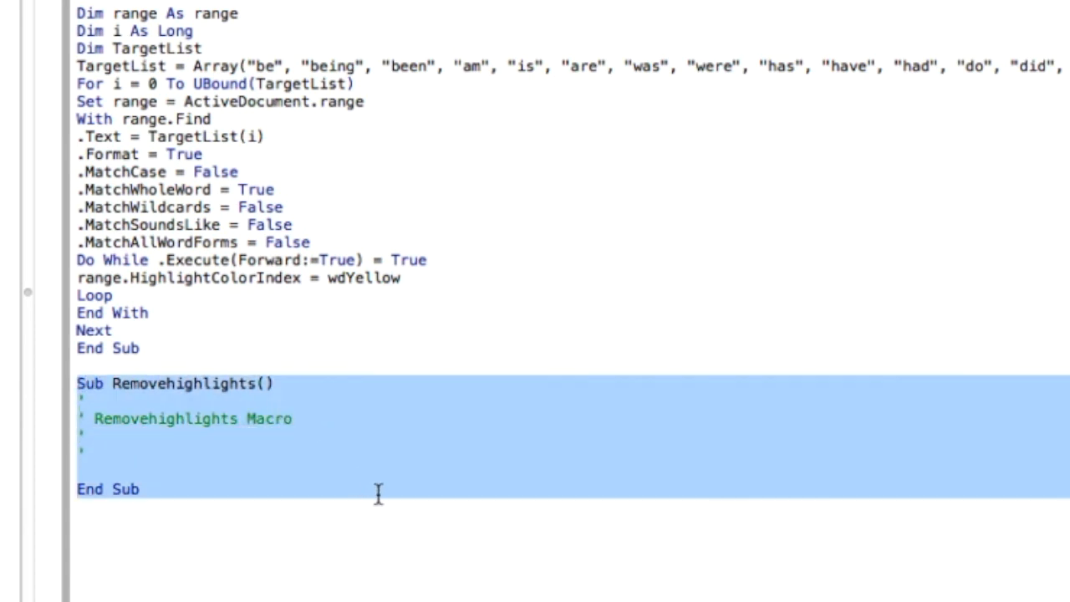
{"action": "key", "text": "Delete"}
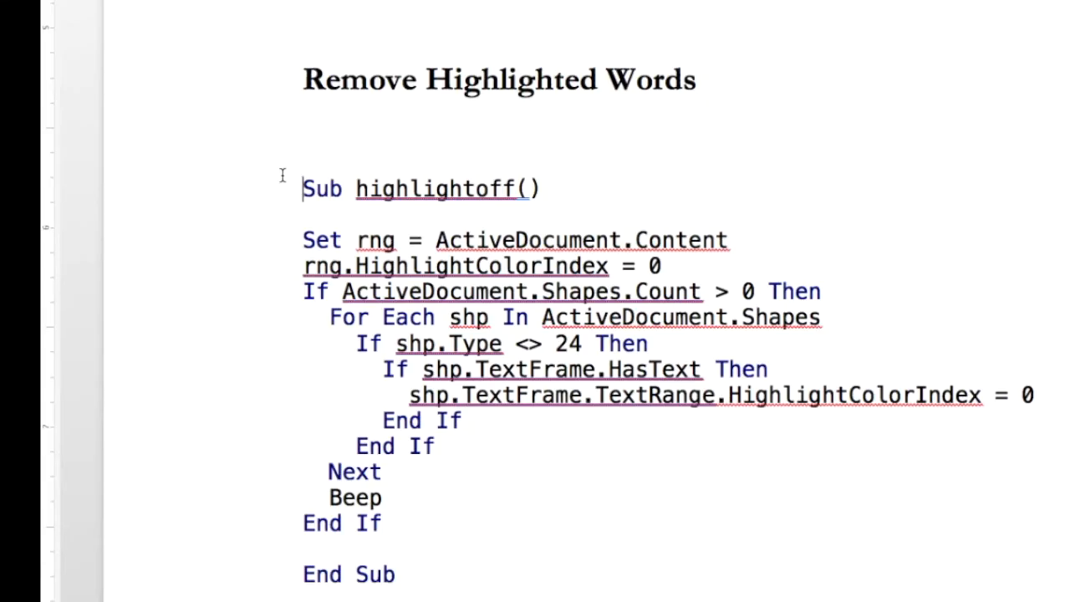
Copy the highlightoff code from the Remove Highlighted Words section of the macros document and paste it below the PassiveWords code in the Visual Basic Editor.
{"action": "left_click_drag", "start_coordinate": [303, 188], "coordinate": [528, 590]}
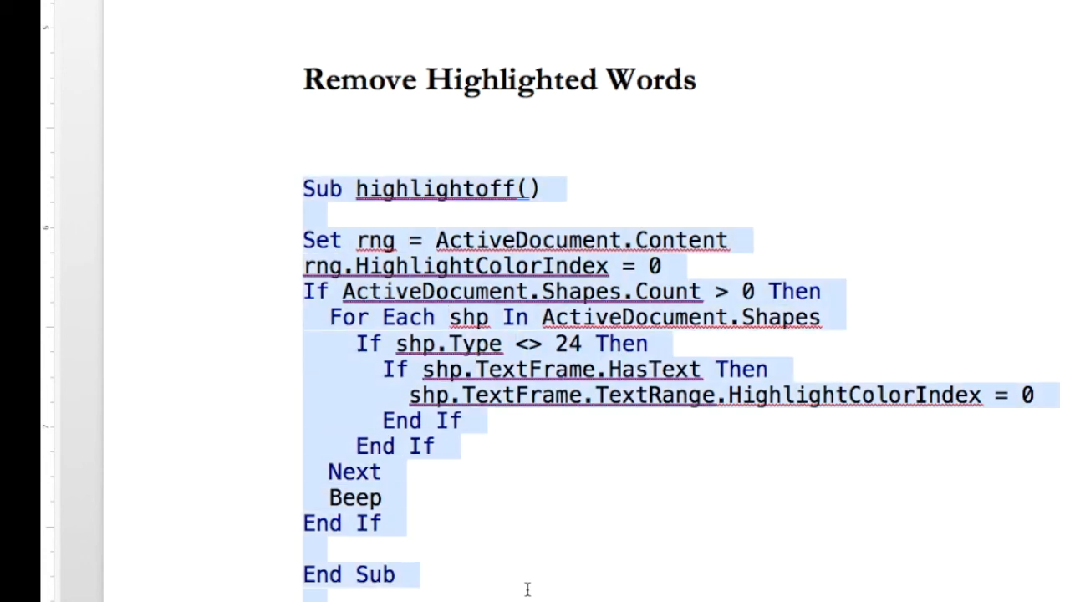
{"action": "right_click", "coordinate": [445, 287]}
{"action": "left_click", "coordinate": [473, 312]}
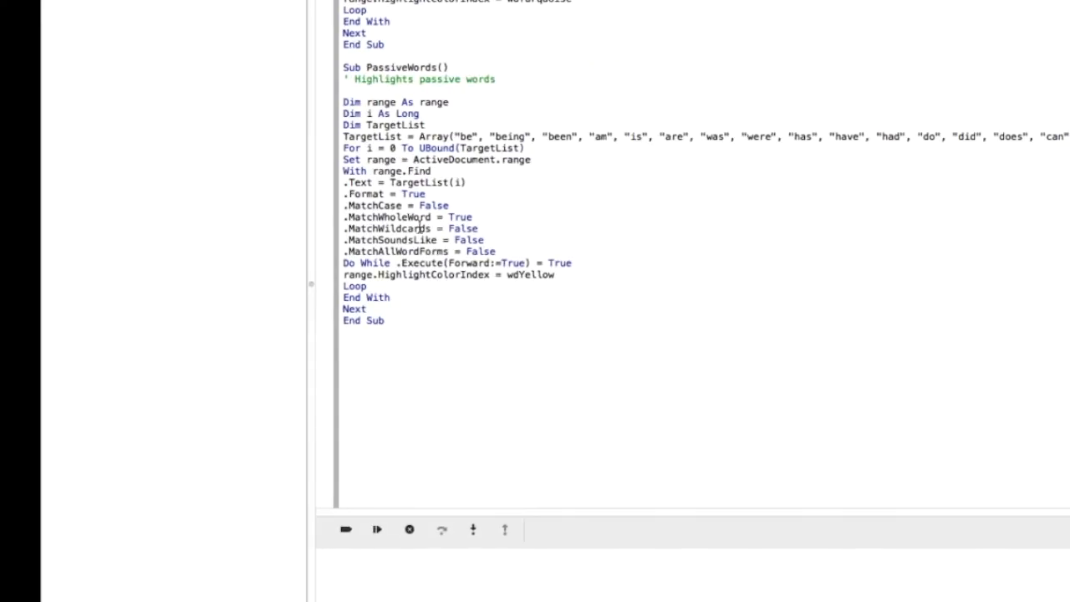
{"action": "right_click", "coordinate": [344, 343]}
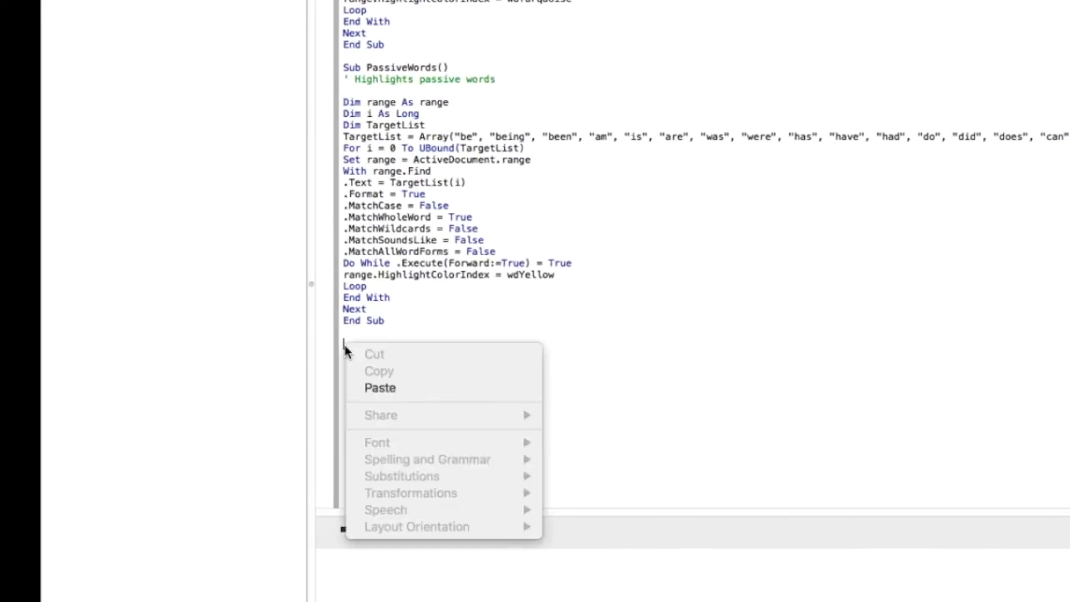
{"action": "left_click", "coordinate": [368, 389]}
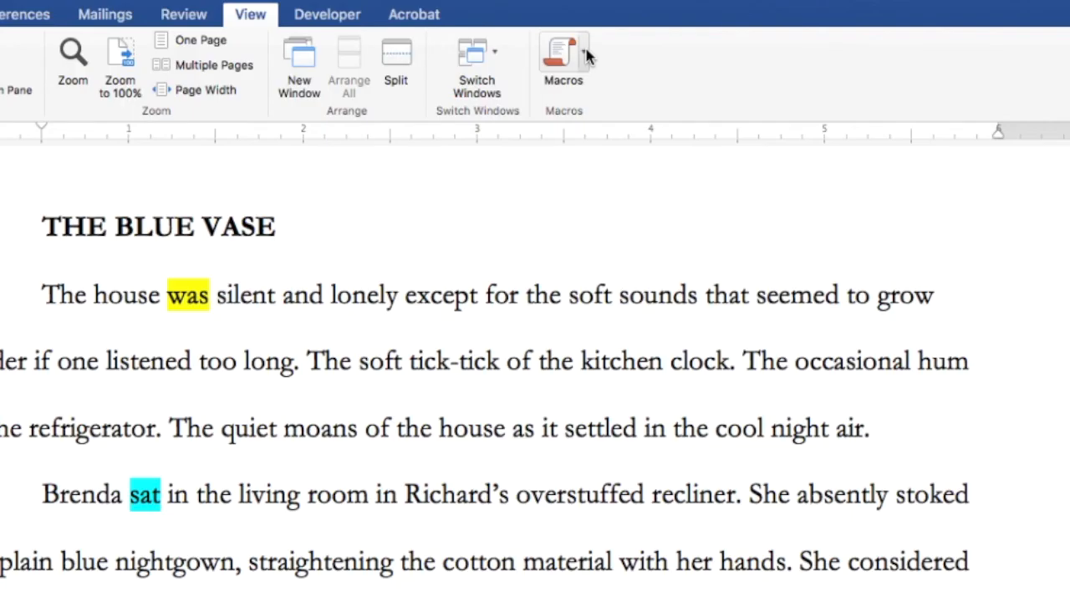
Run the highlightoff macro on the M-Bluevase document to remove all its highlighting.
{"action": "left_click", "coordinate": [586, 54]}
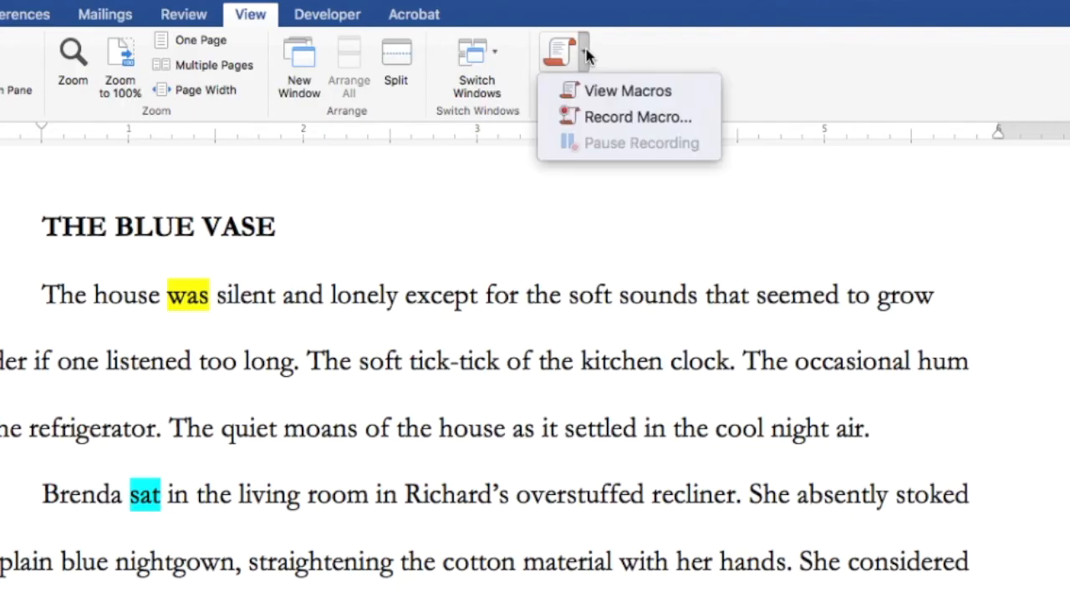
{"action": "left_click", "coordinate": [556, 90]}
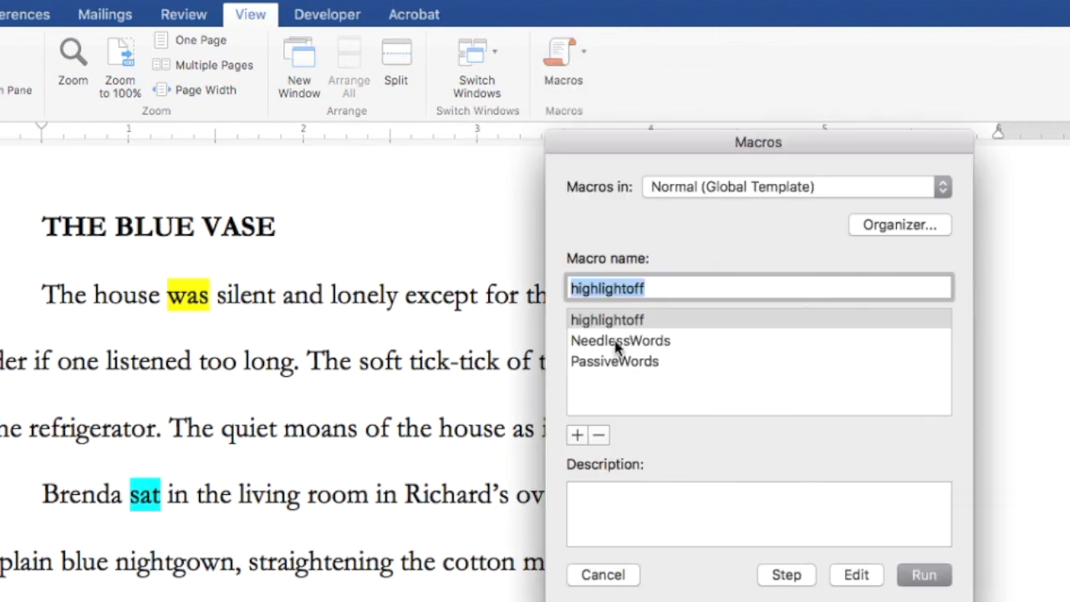
{"action": "left_click", "coordinate": [923, 575]}
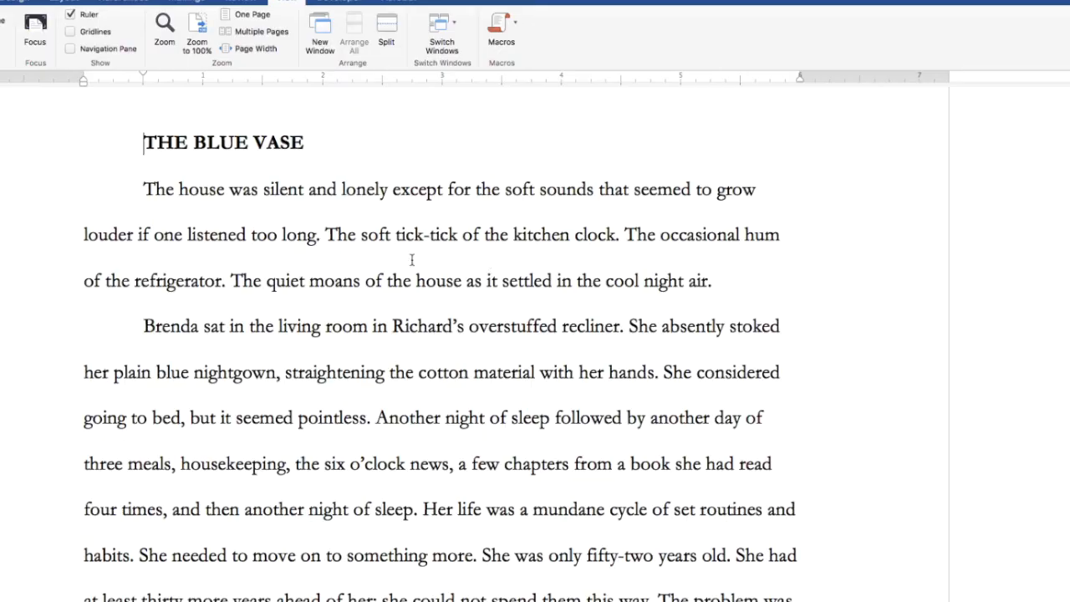
Run the NeedlessWords macro again on the M-Bluevase document, which has no highlighting.
{"action": "left_click", "coordinate": [514, 25]}
{"action": "left_click", "coordinate": [525, 47]}
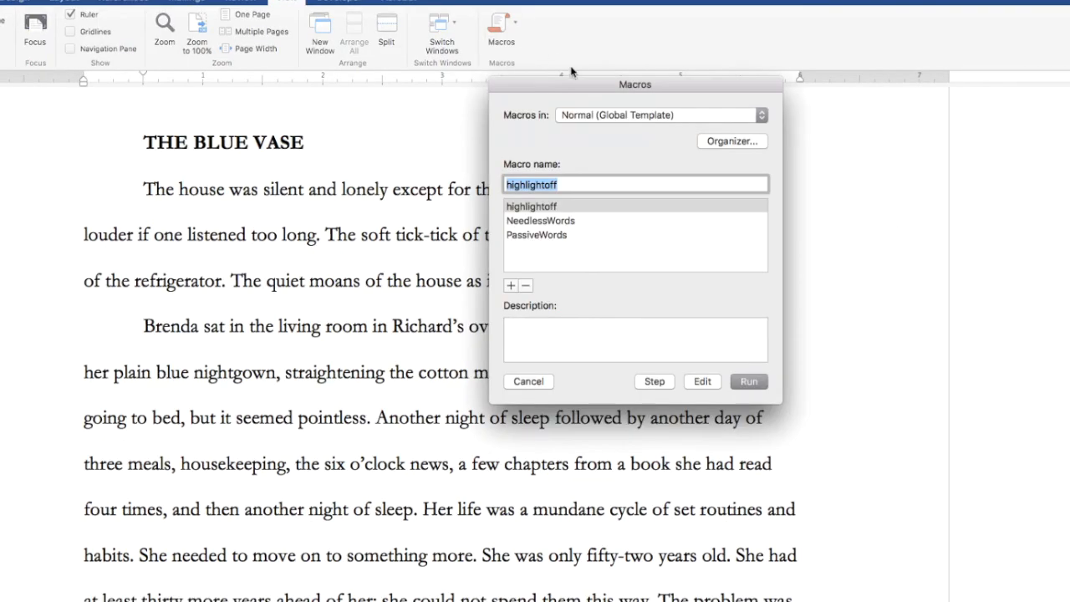
{"action": "left_click", "coordinate": [549, 220]}
{"action": "left_click", "coordinate": [749, 381]}
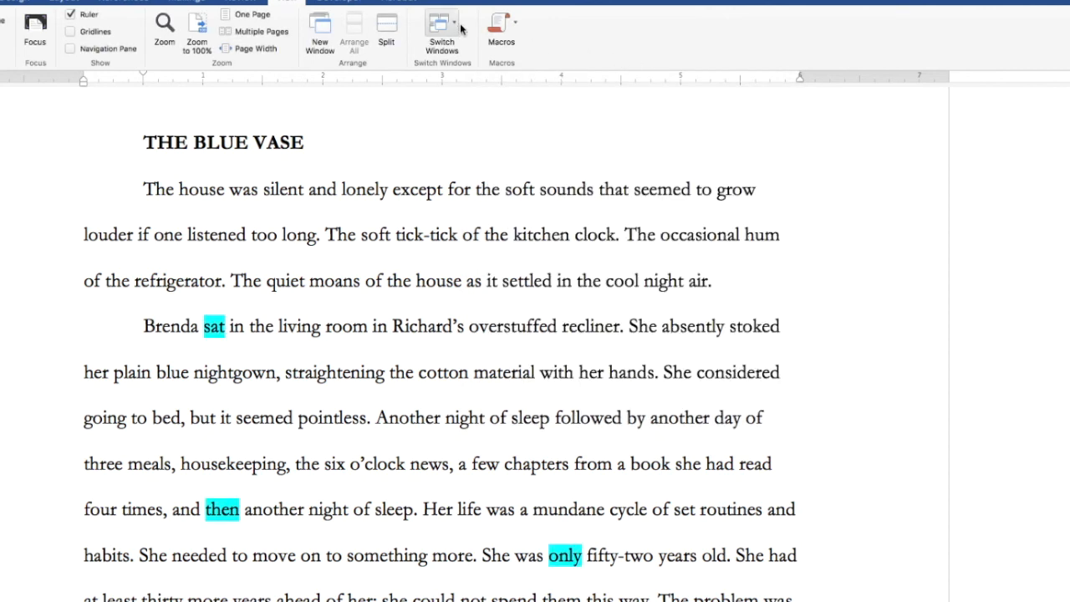
{"action": "left_click", "coordinate": [502, 25]}
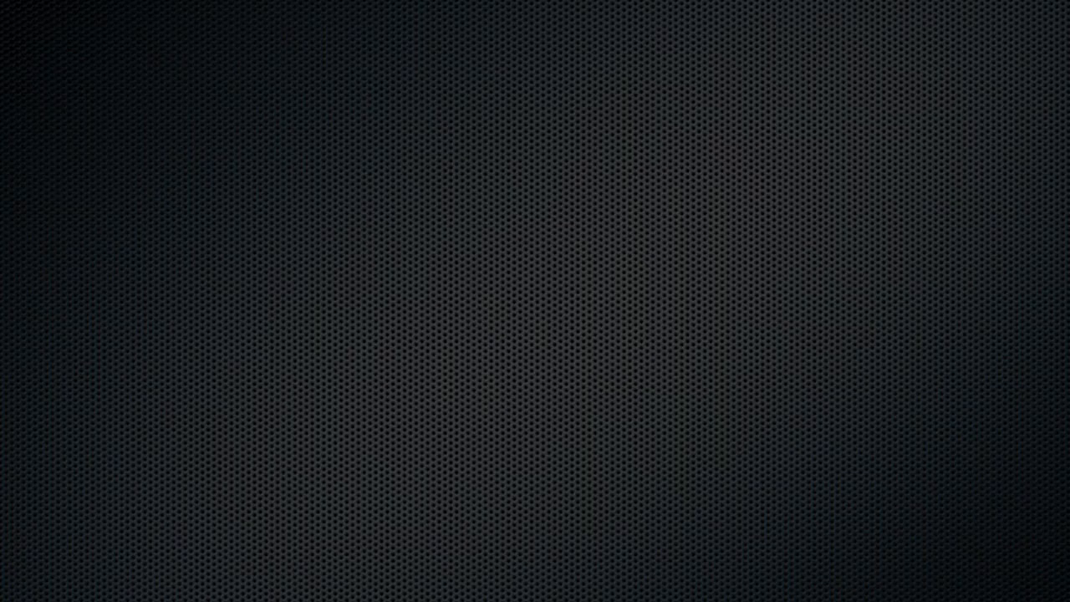